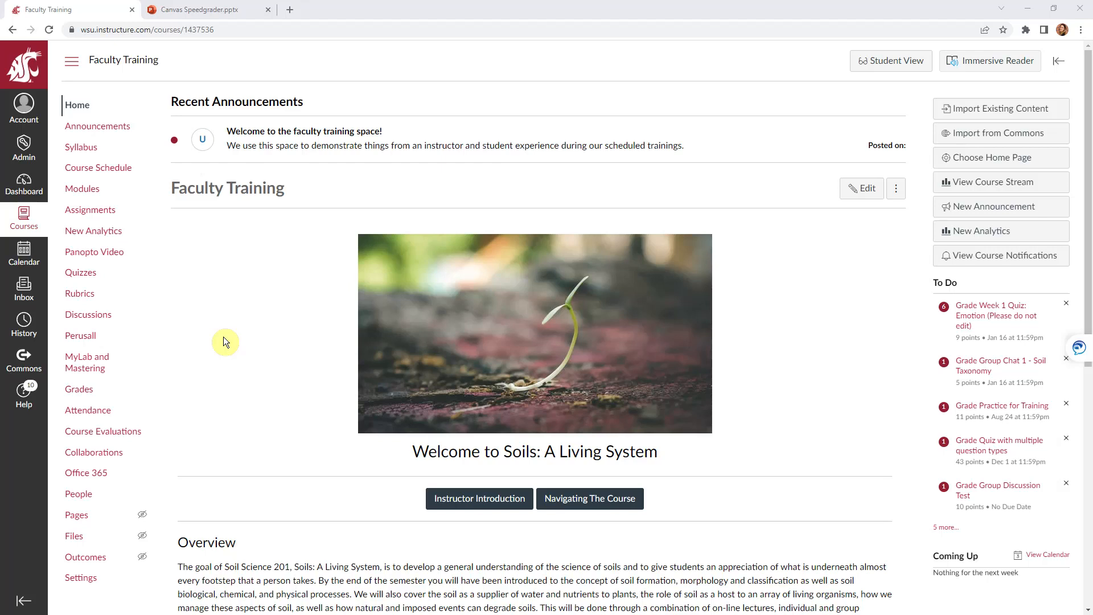
Open SpeedGrader Practice Assignment from the SpeedGrader module on the Modules page
{"action": "left_click", "coordinate": [80, 189]}
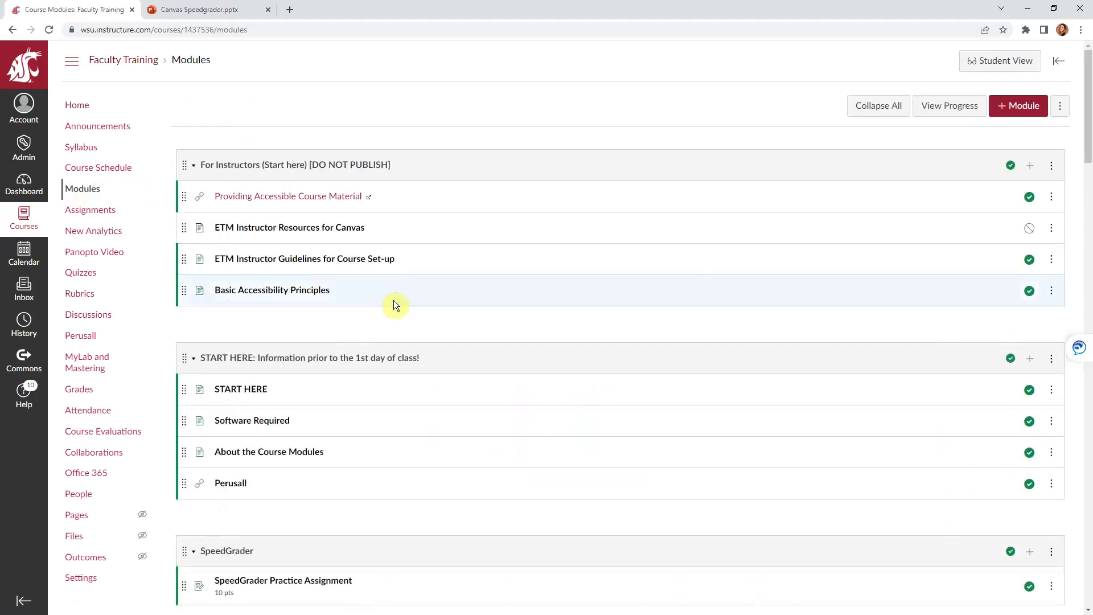
{"action": "scroll", "coordinate": [394, 299], "scroll_direction": "down", "scroll_amount": 1}
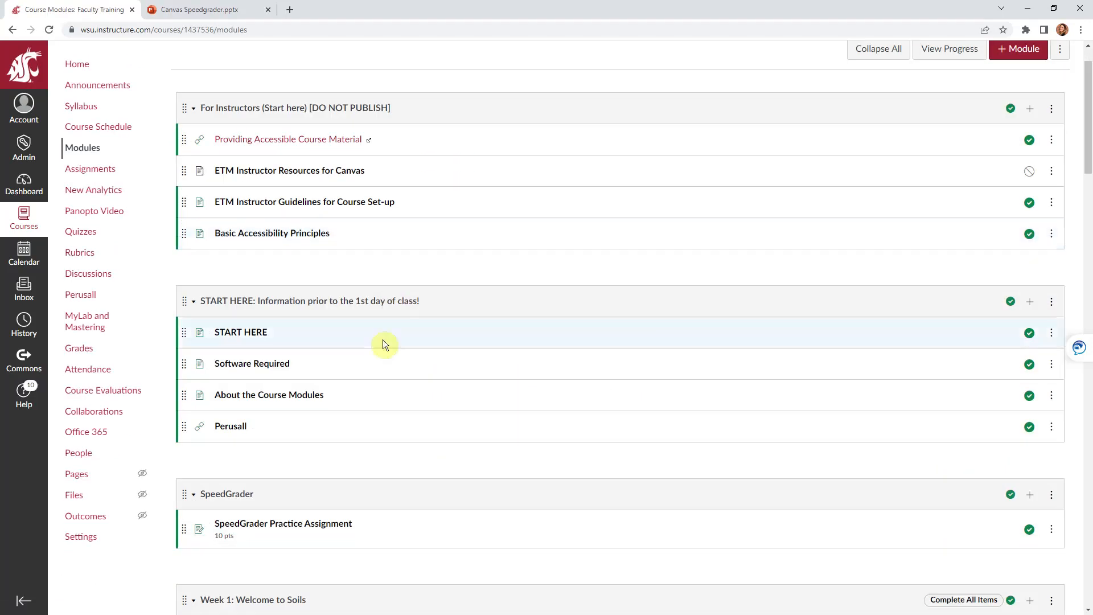
{"action": "left_click", "coordinate": [292, 524]}
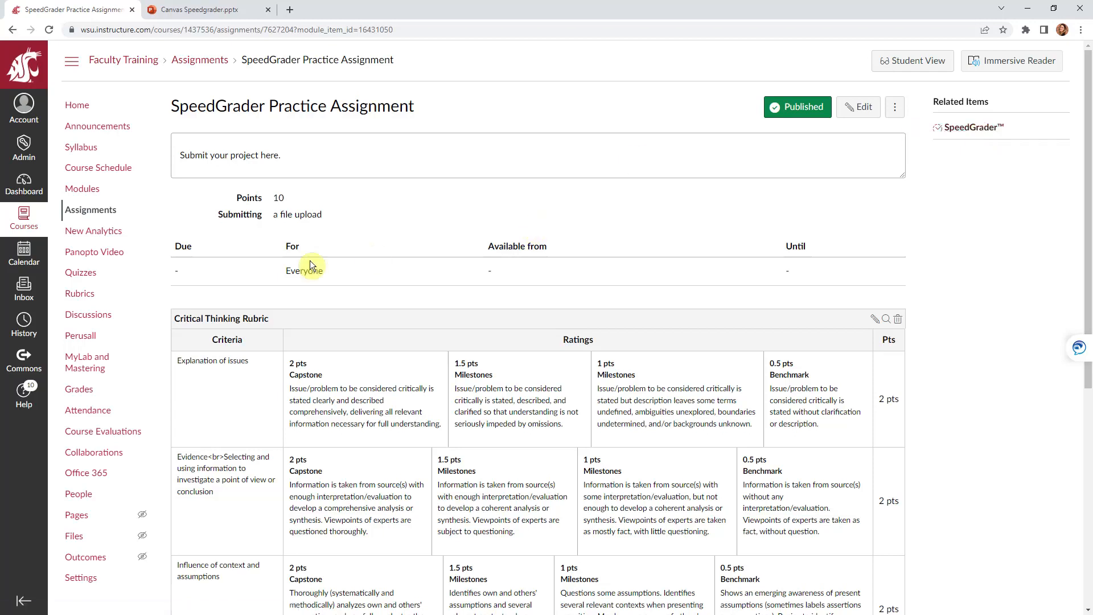
Open the course Gradebook and view the Sample Training Assignment column options without changing anything
{"action": "left_click", "coordinate": [80, 393]}
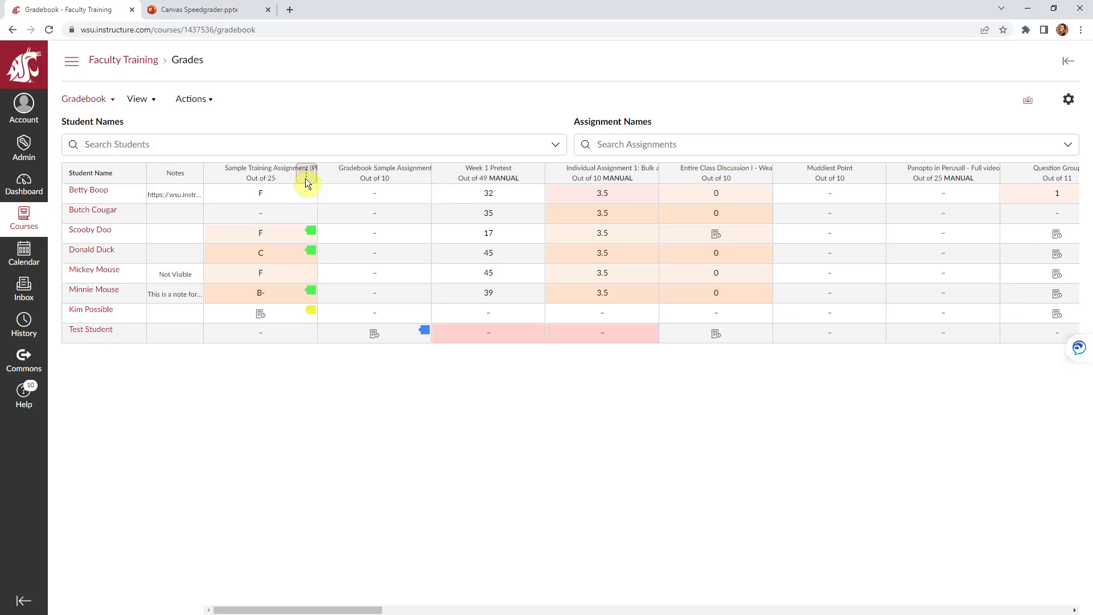
{"action": "left_click", "coordinate": [306, 179]}
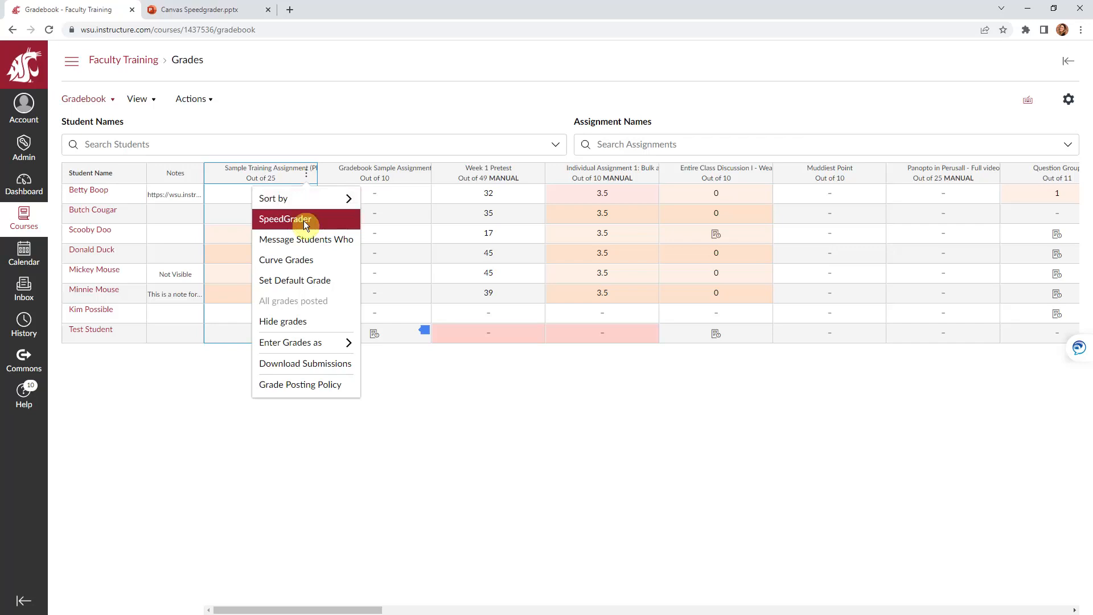
{"action": "left_click", "coordinate": [248, 471]}
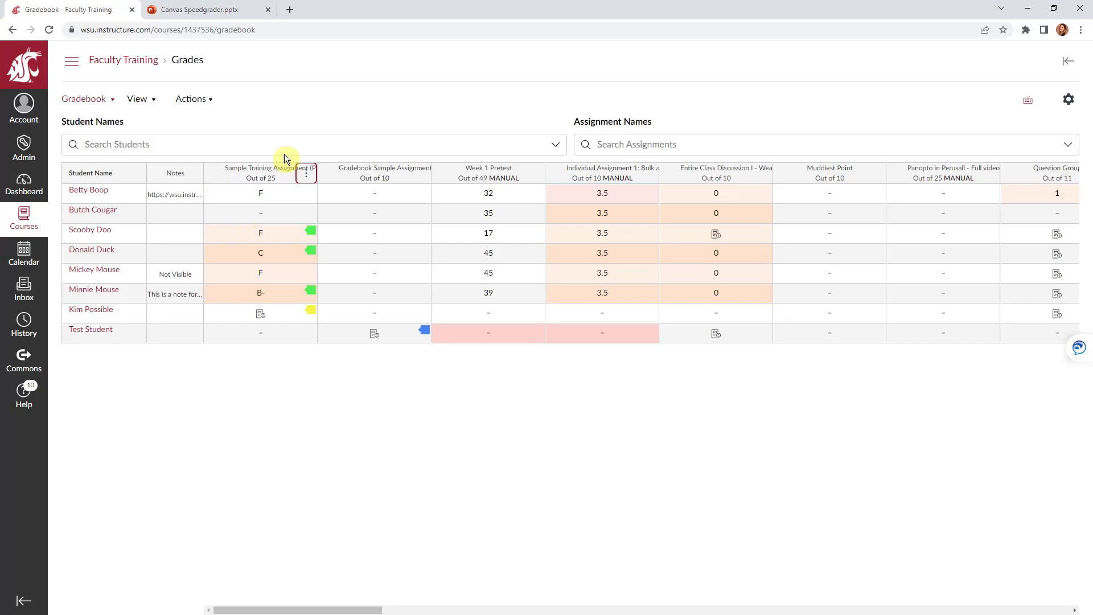
Check a student's Sample Training Assignment grade details, leaving the grade at C, then show the course navigation
{"action": "left_click", "coordinate": [288, 256]}
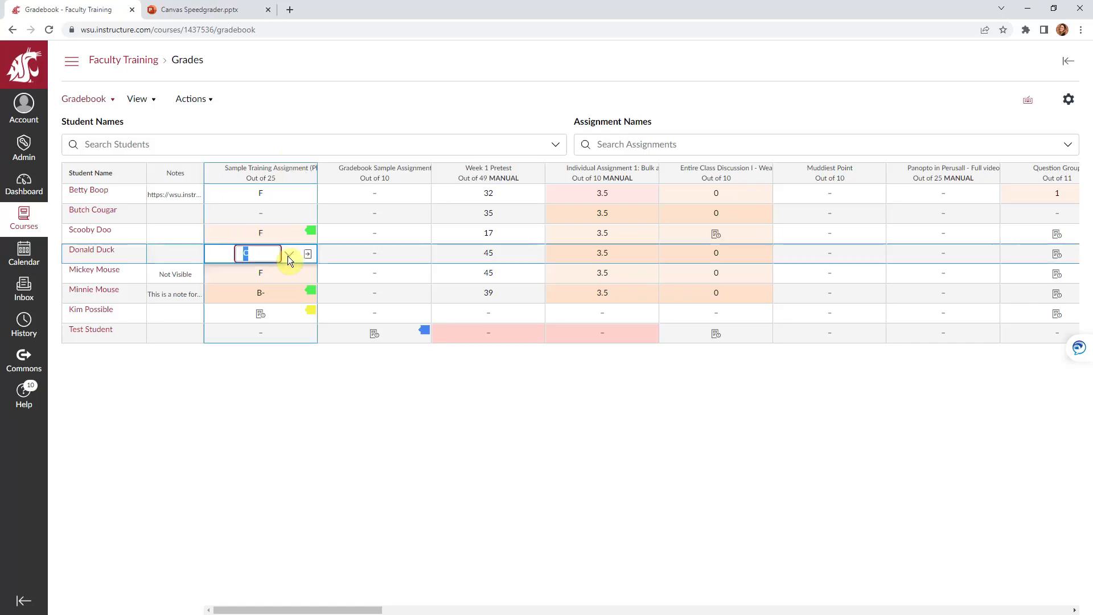
{"action": "left_click", "coordinate": [308, 254]}
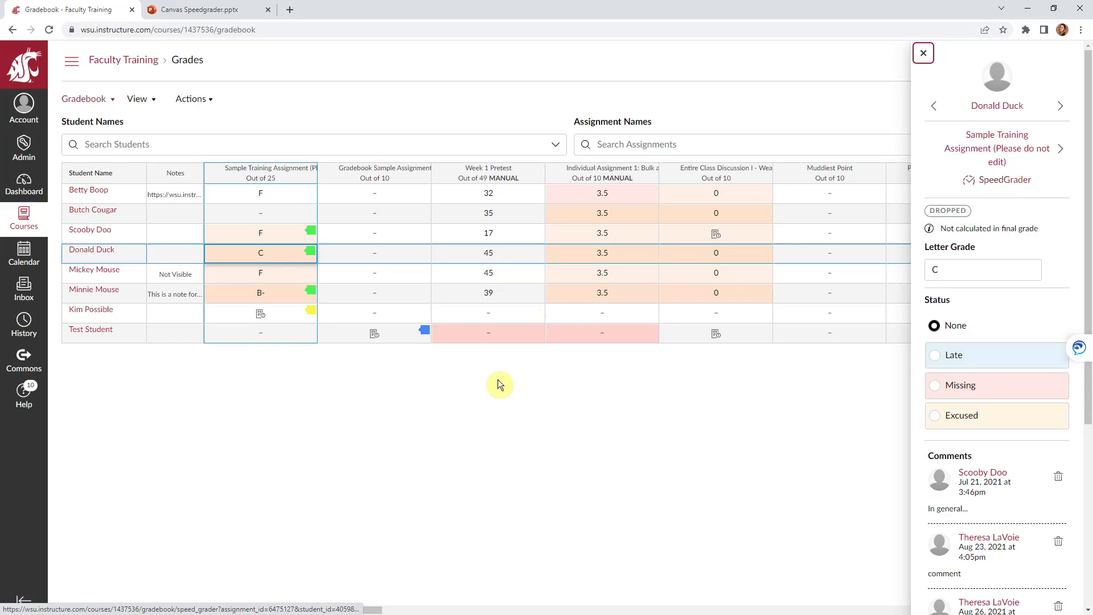
{"action": "left_click", "coordinate": [365, 485]}
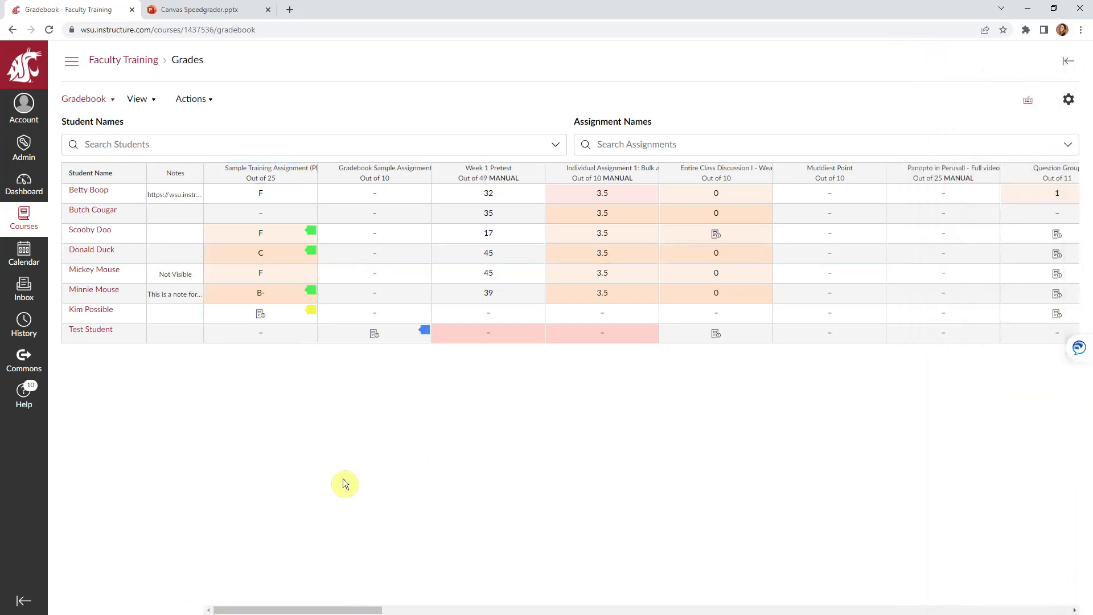
{"action": "left_click", "coordinate": [71, 65]}
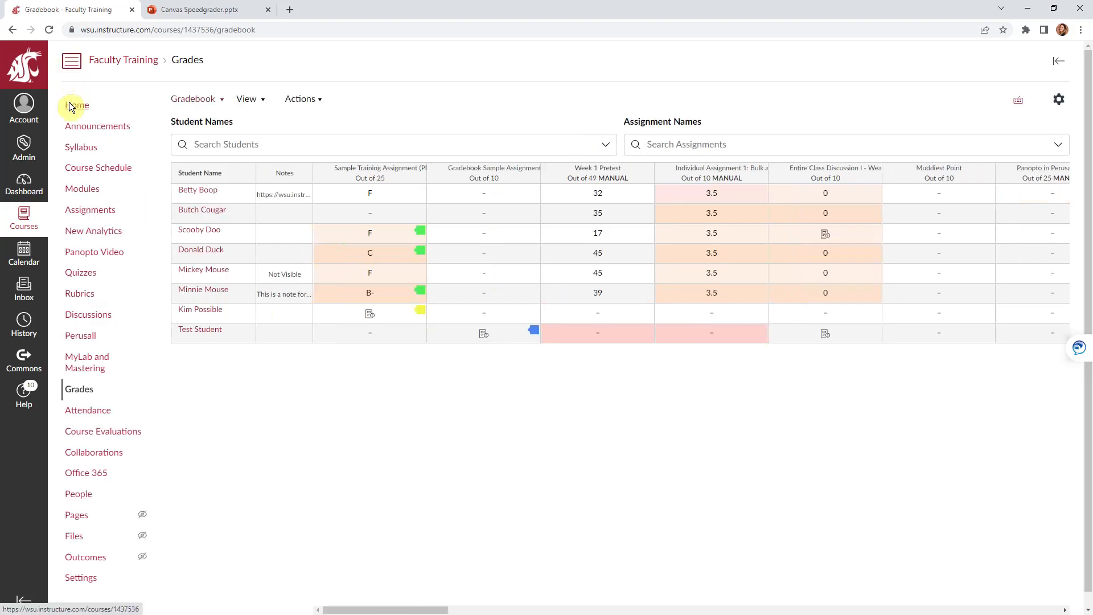
On the course Home page, expand the To Do list with '5 more...' and review every grading task
{"action": "left_click", "coordinate": [71, 106]}
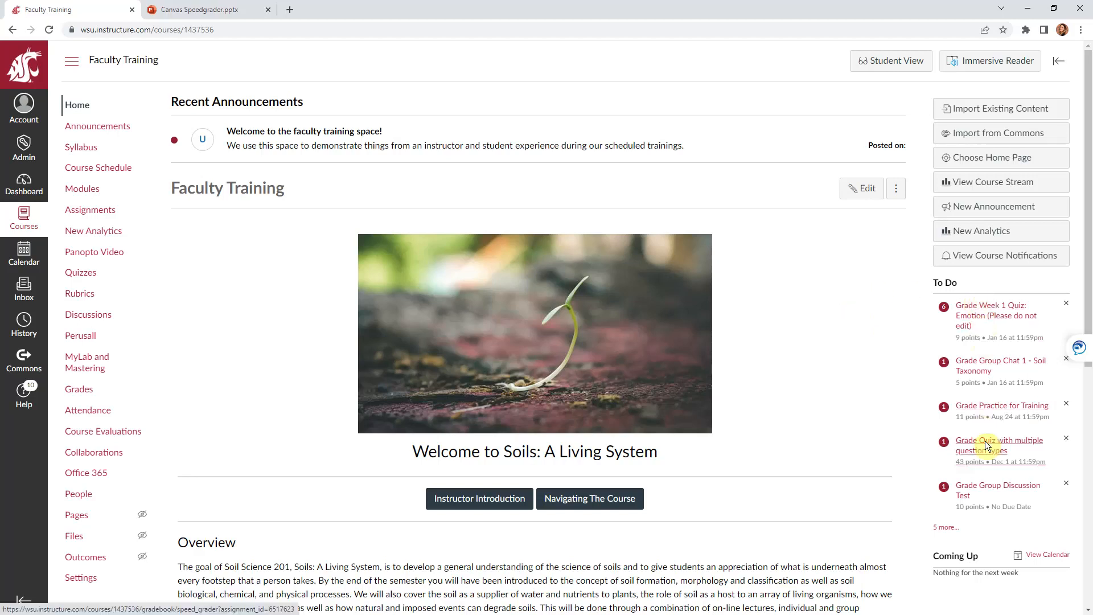
{"action": "left_click", "coordinate": [955, 536]}
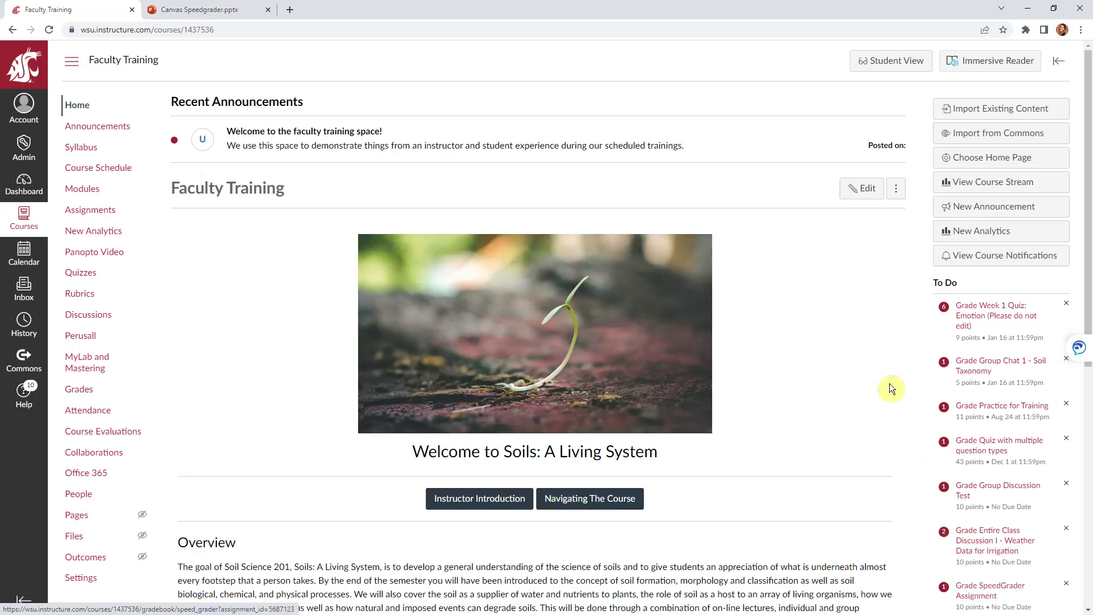
{"action": "scroll", "coordinate": [889, 384], "scroll_direction": "down", "scroll_amount": 3}
{"action": "scroll", "coordinate": [890, 383], "scroll_direction": "down", "scroll_amount": 1}
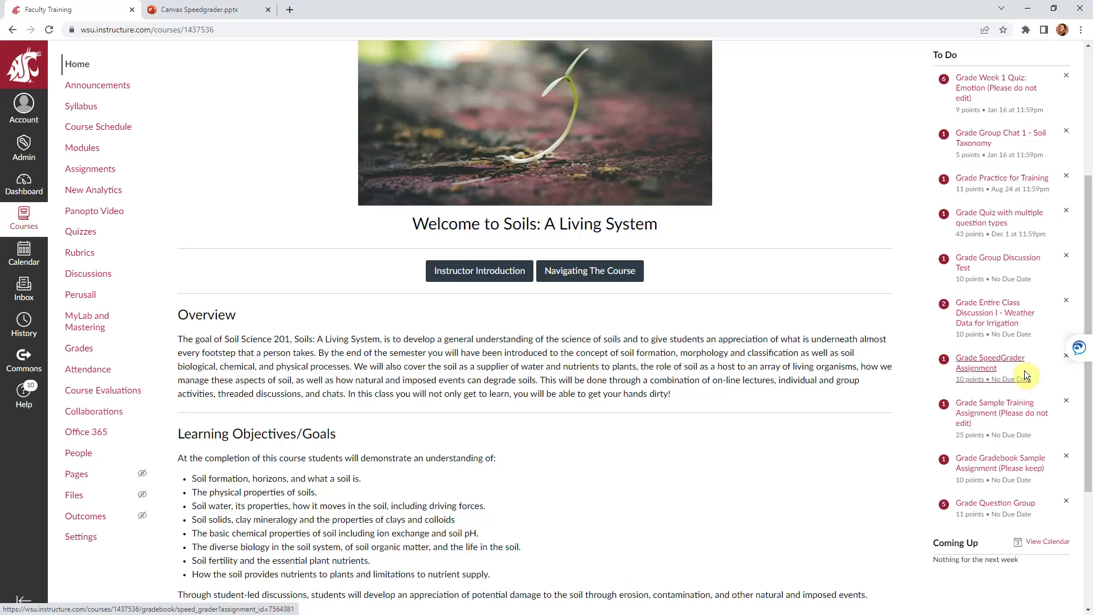
{"action": "scroll", "coordinate": [1024, 370], "scroll_direction": "up", "scroll_amount": 4}
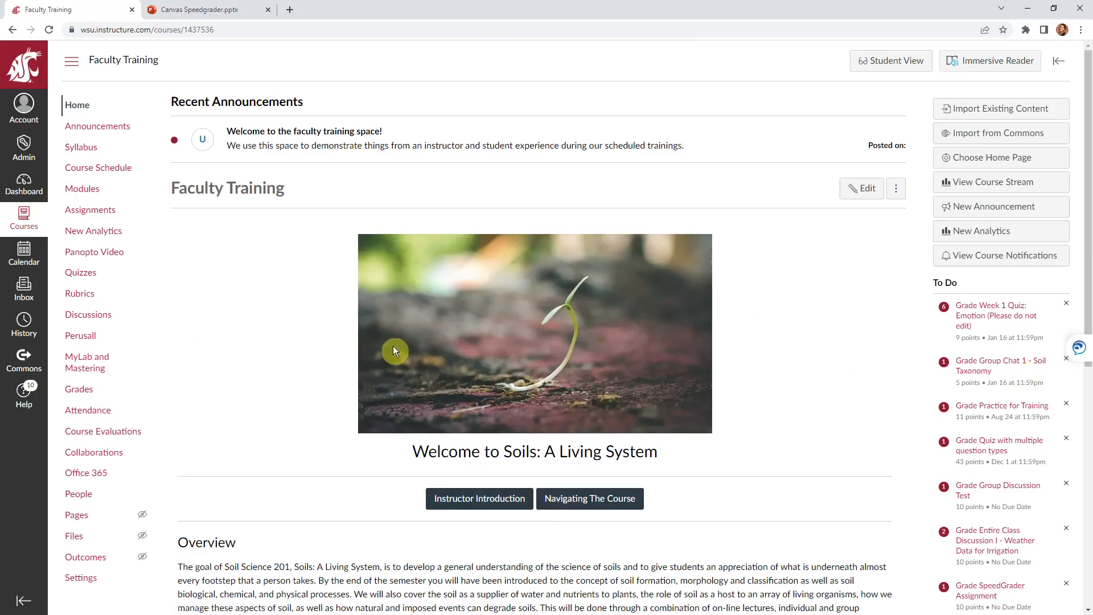
{"action": "left_click", "coordinate": [93, 192]}
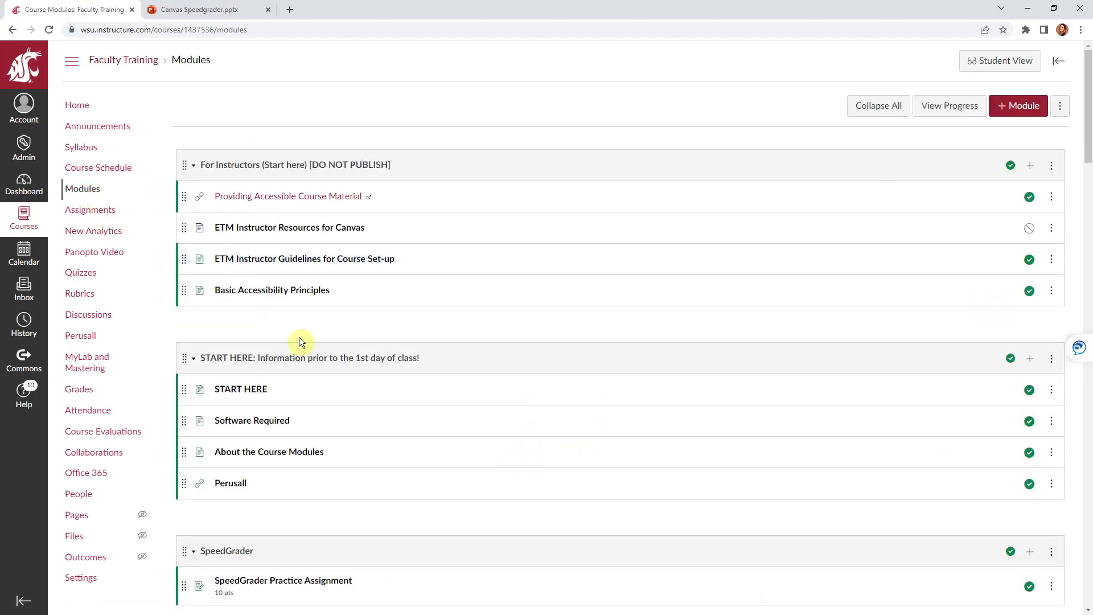
Launch SpeedGrader from Related Items to view Student 8's Lorem Ipsum submission
{"action": "scroll", "coordinate": [385, 428], "scroll_direction": "down", "scroll_amount": 1}
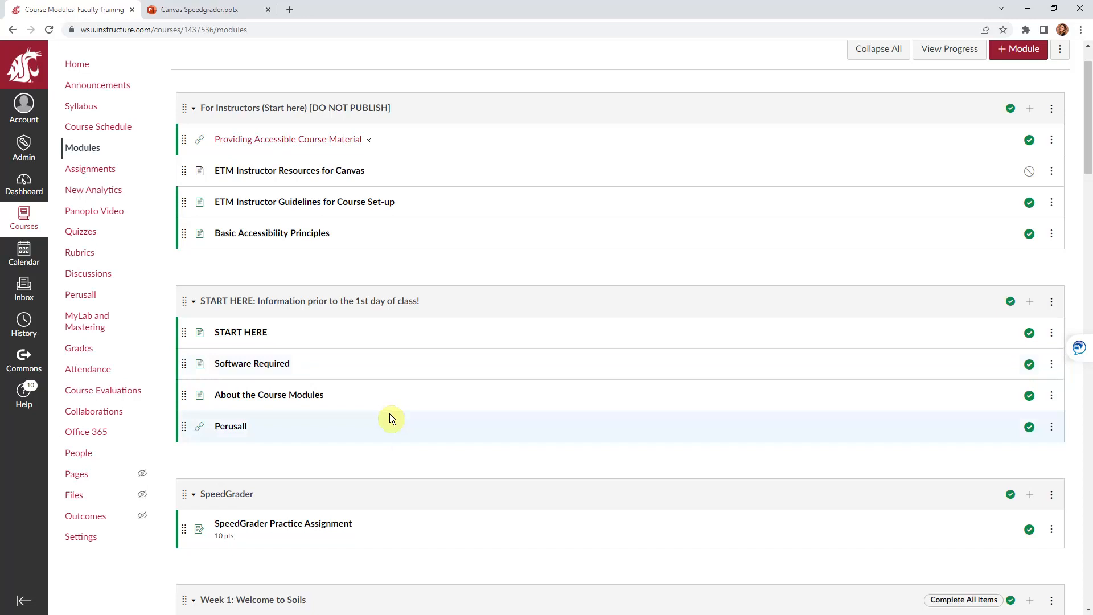
{"action": "scroll", "coordinate": [389, 419], "scroll_direction": "down", "scroll_amount": 1}
{"action": "scroll", "coordinate": [389, 419], "scroll_direction": "up", "scroll_amount": 1}
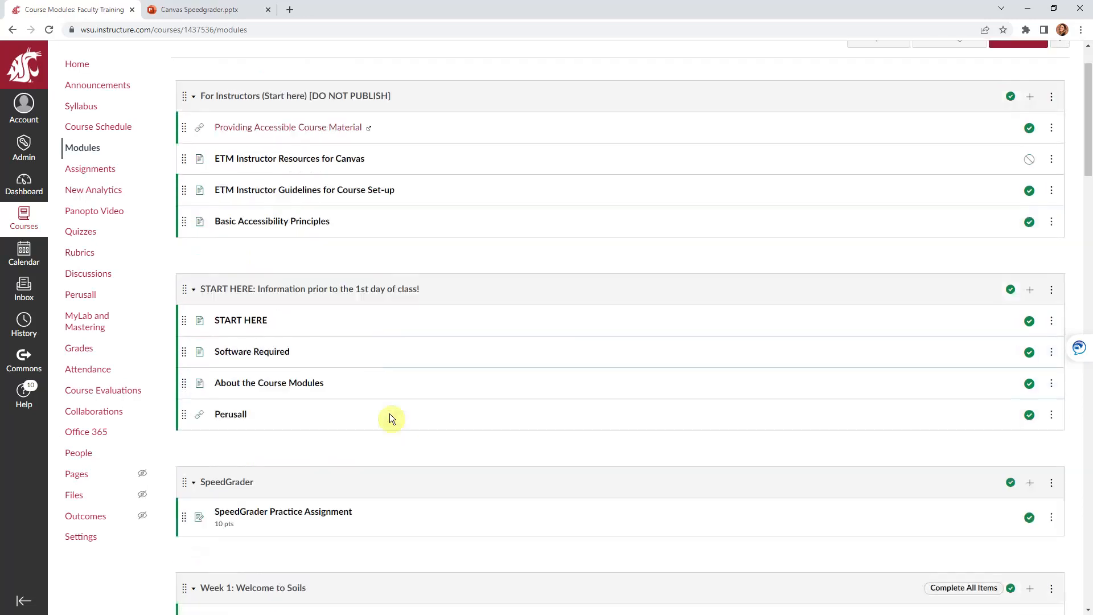
{"action": "scroll", "coordinate": [390, 419], "scroll_direction": "up", "scroll_amount": 2}
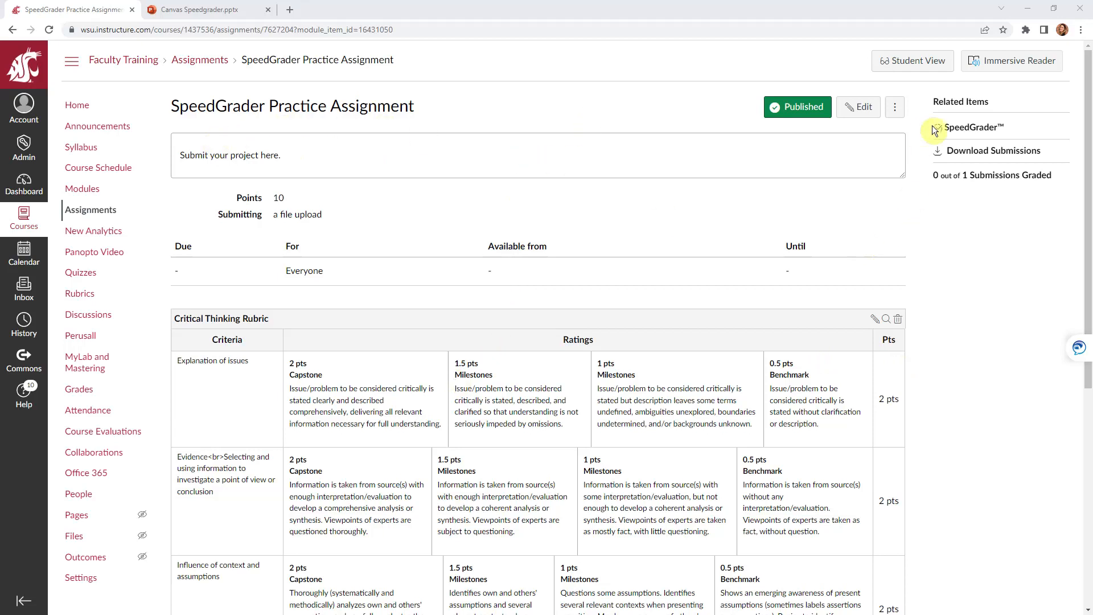
{"action": "left_click", "coordinate": [973, 127]}
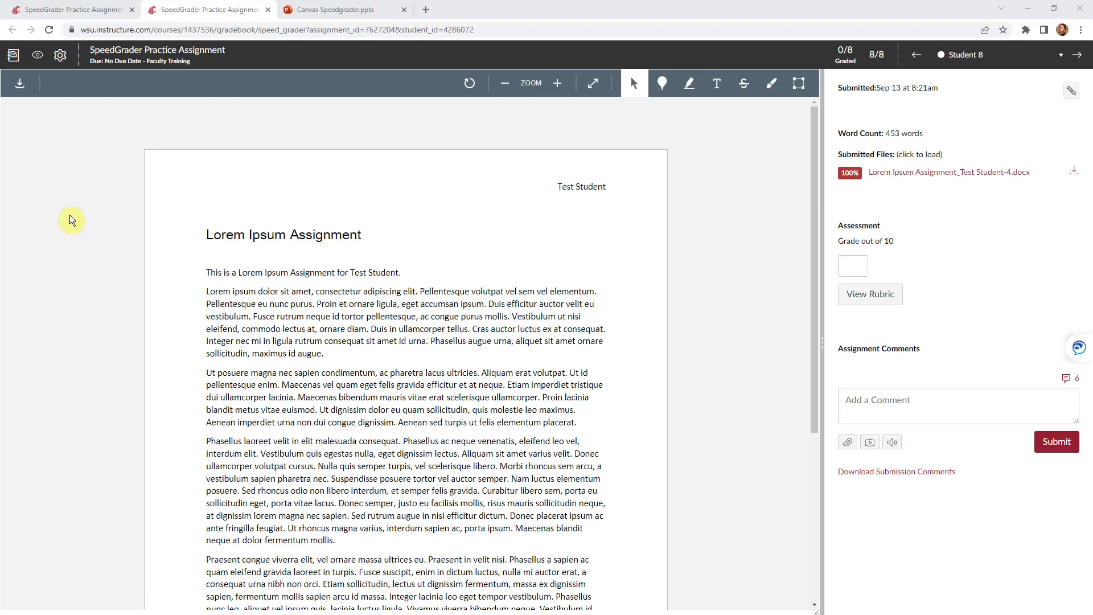
{"action": "left_click", "coordinate": [60, 56]}
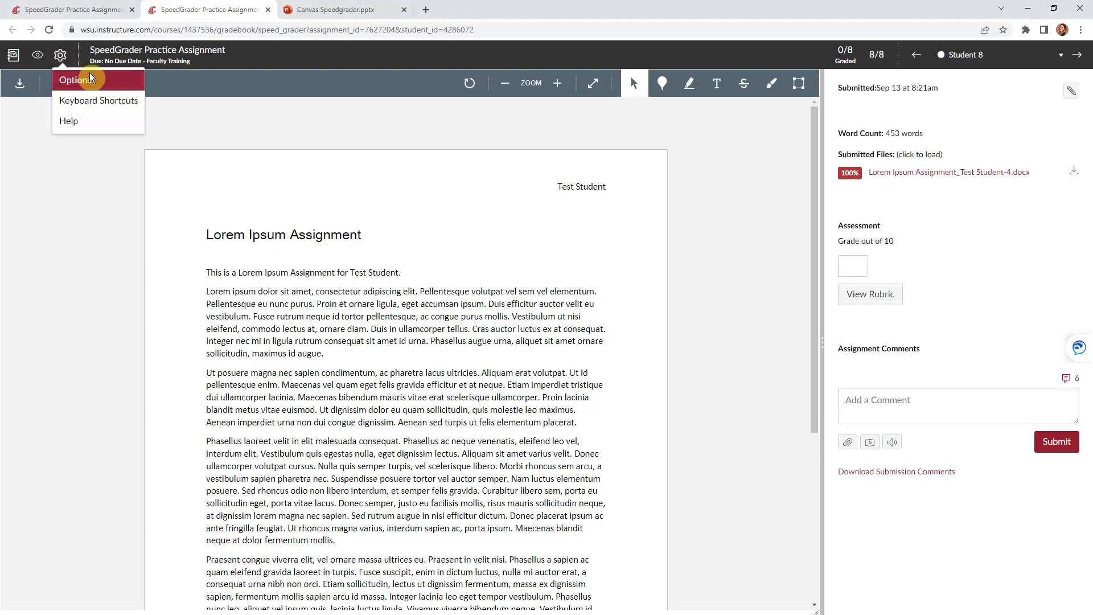
{"action": "left_click", "coordinate": [106, 80]}
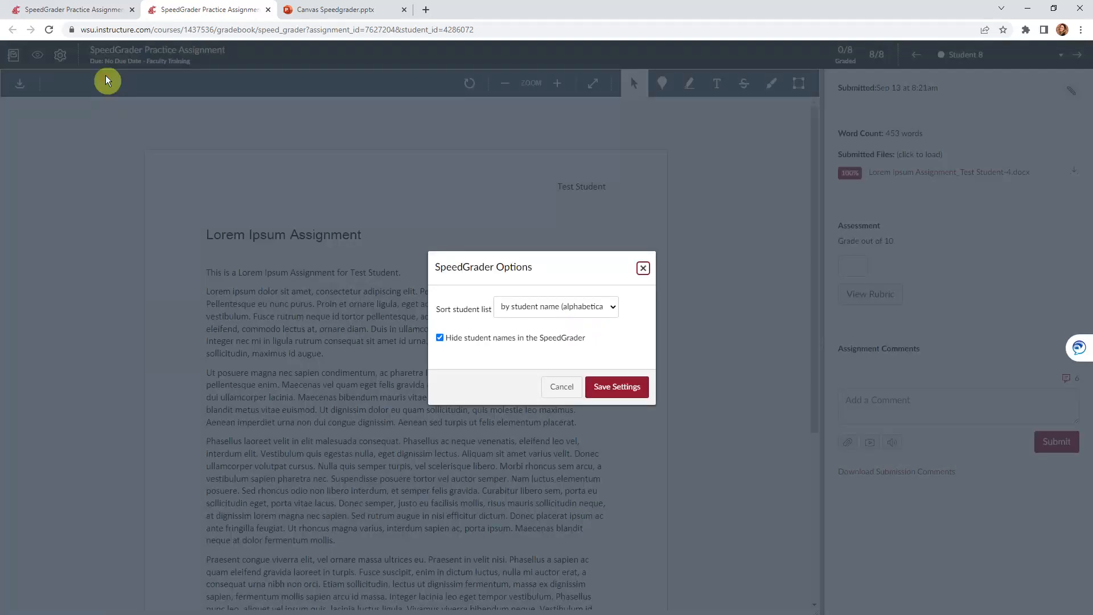
{"action": "left_click", "coordinate": [515, 313]}
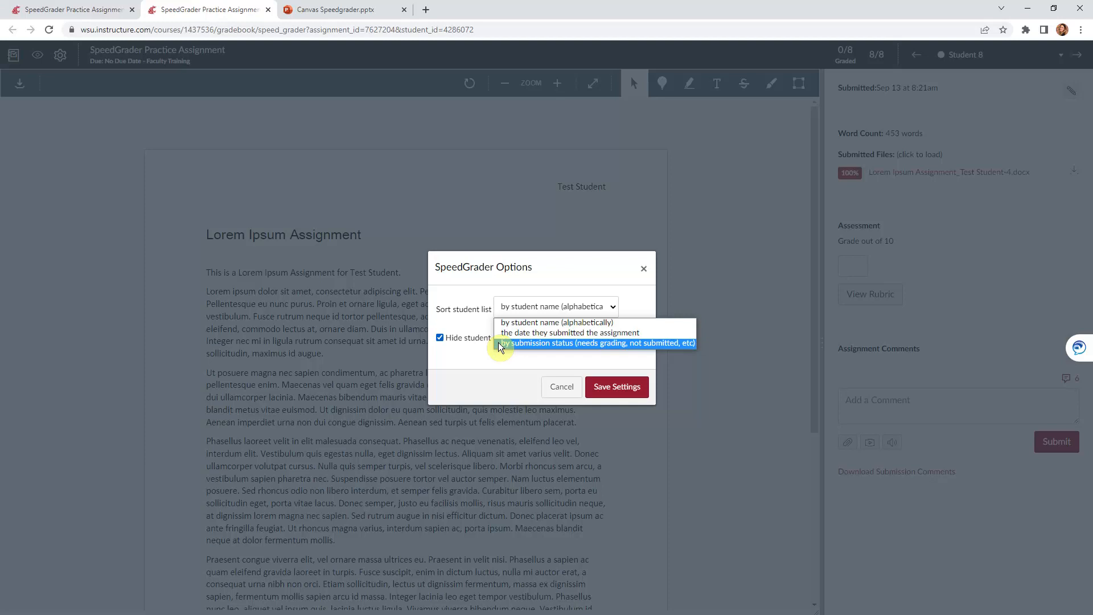
{"action": "left_click", "coordinate": [445, 308]}
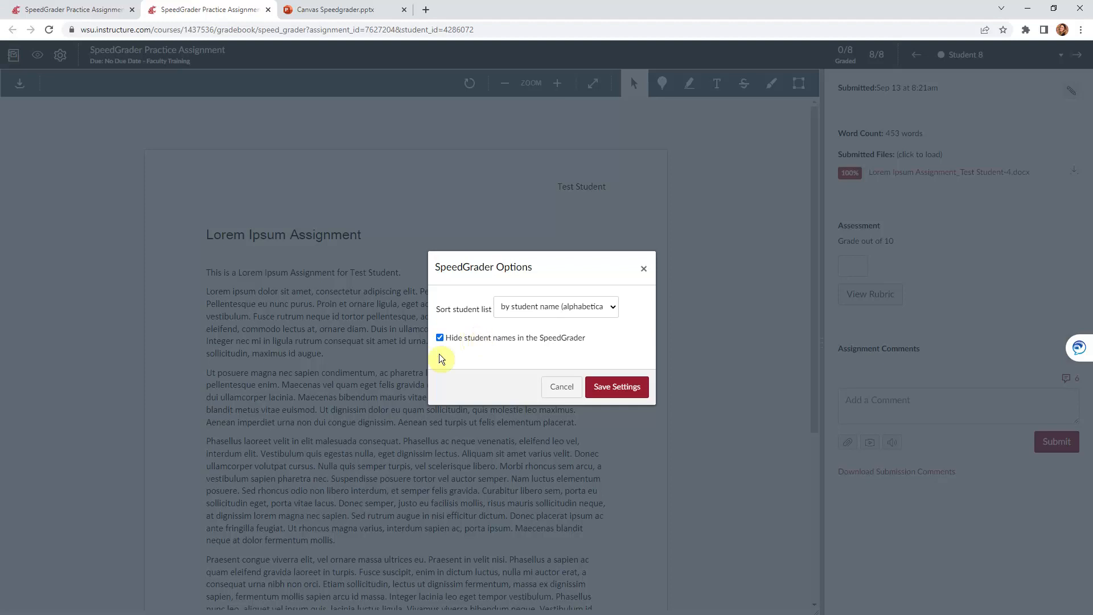
{"action": "left_click", "coordinate": [643, 269]}
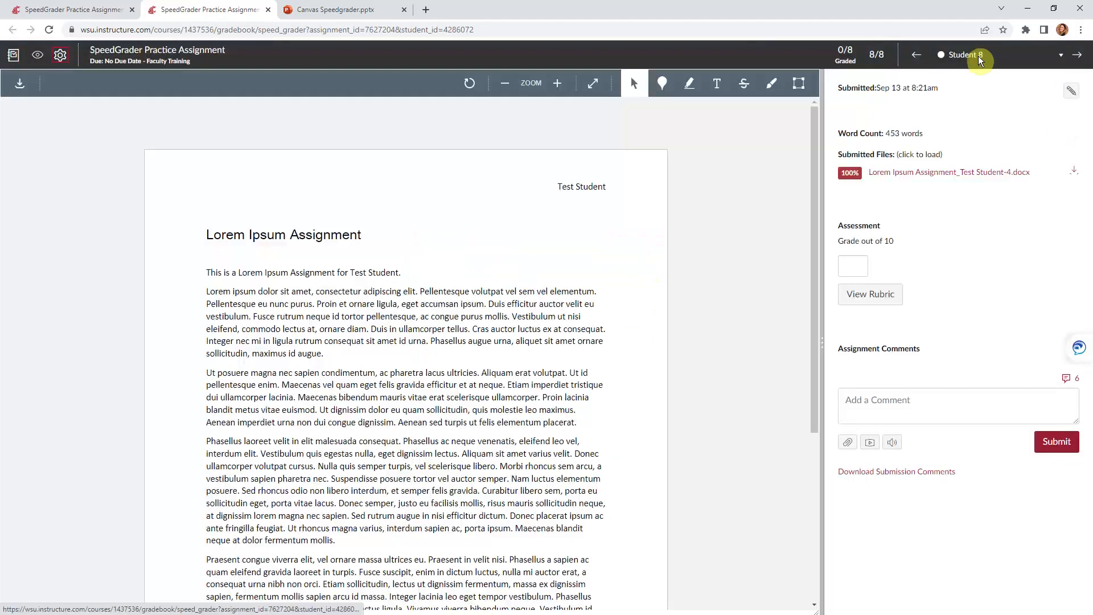
Uncheck 'Hide student names in the SpeedGrader' in the Options and save the settings
{"action": "left_click", "coordinate": [1053, 56]}
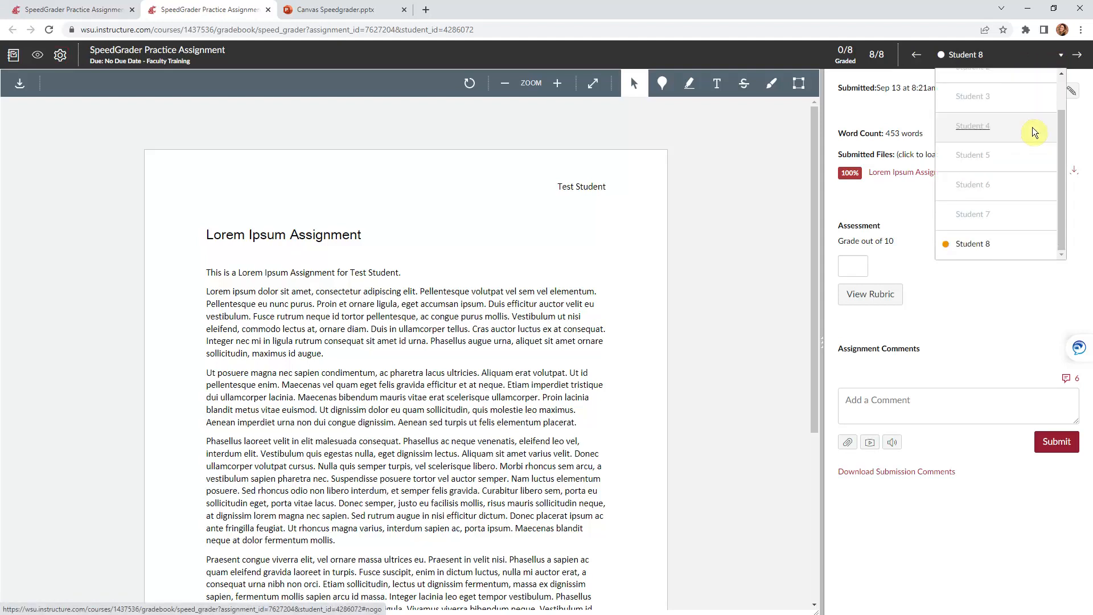
{"action": "left_click", "coordinate": [62, 56]}
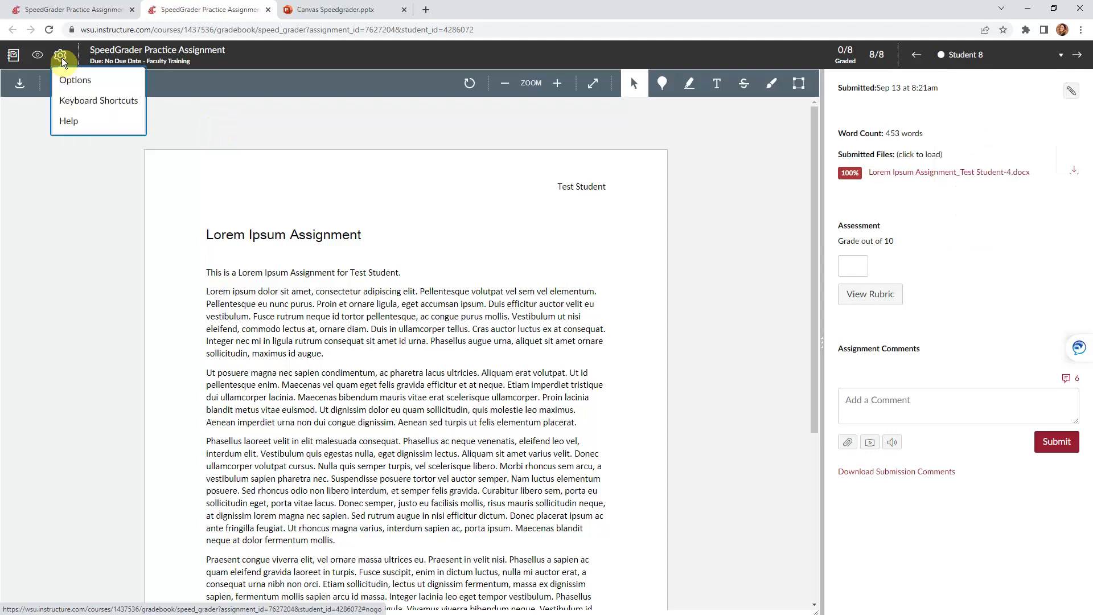
{"action": "left_click", "coordinate": [72, 82]}
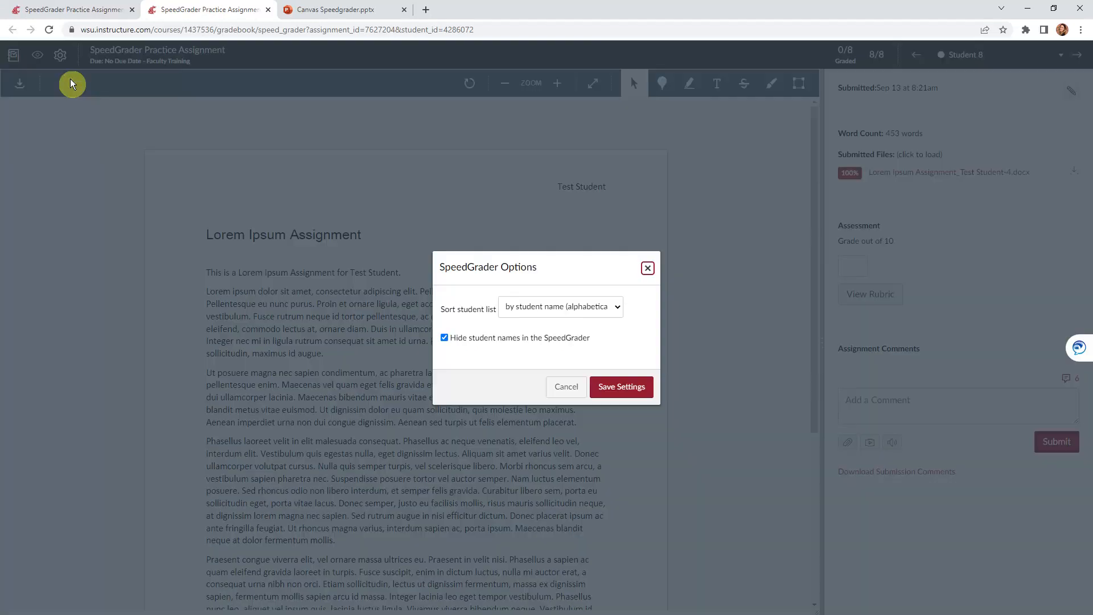
{"action": "left_click", "coordinate": [444, 339]}
{"action": "left_click", "coordinate": [633, 387]}
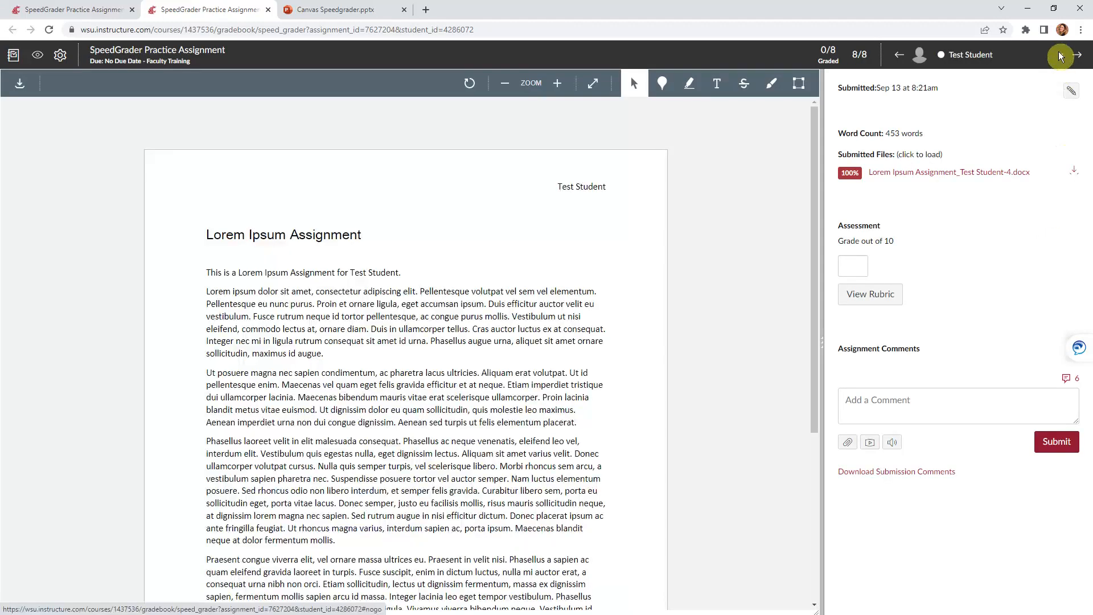
Confirm real names in the student dropdown and check the Post/Hide grades menu
{"action": "left_click", "coordinate": [1060, 54]}
{"action": "left_click_drag", "start_coordinate": [1062, 148], "coordinate": [1067, 195]}
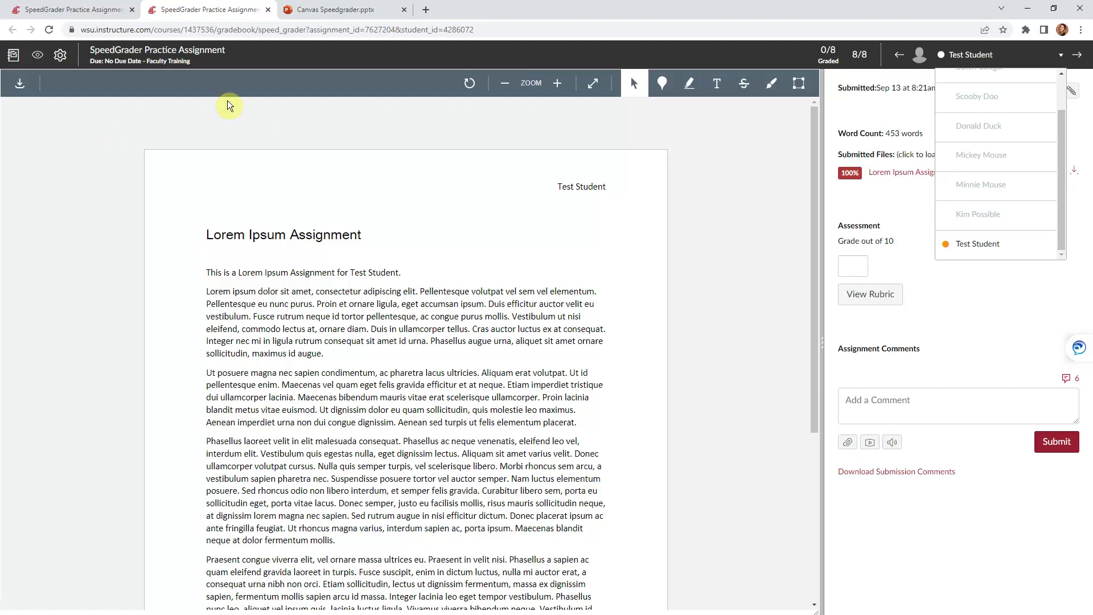
{"action": "left_click", "coordinate": [60, 57]}
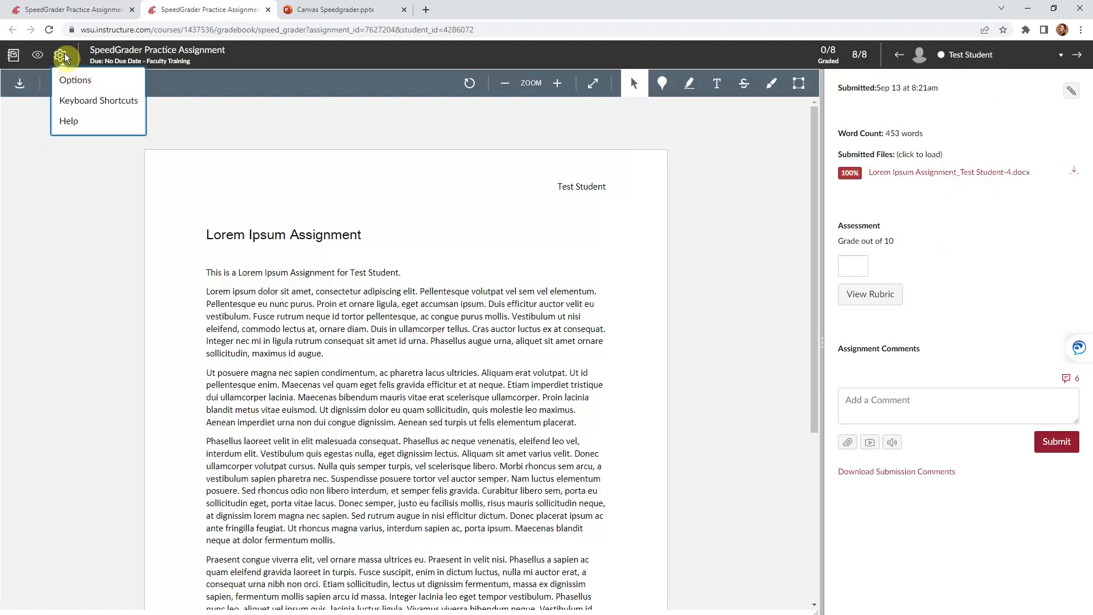
{"action": "left_click", "coordinate": [63, 56]}
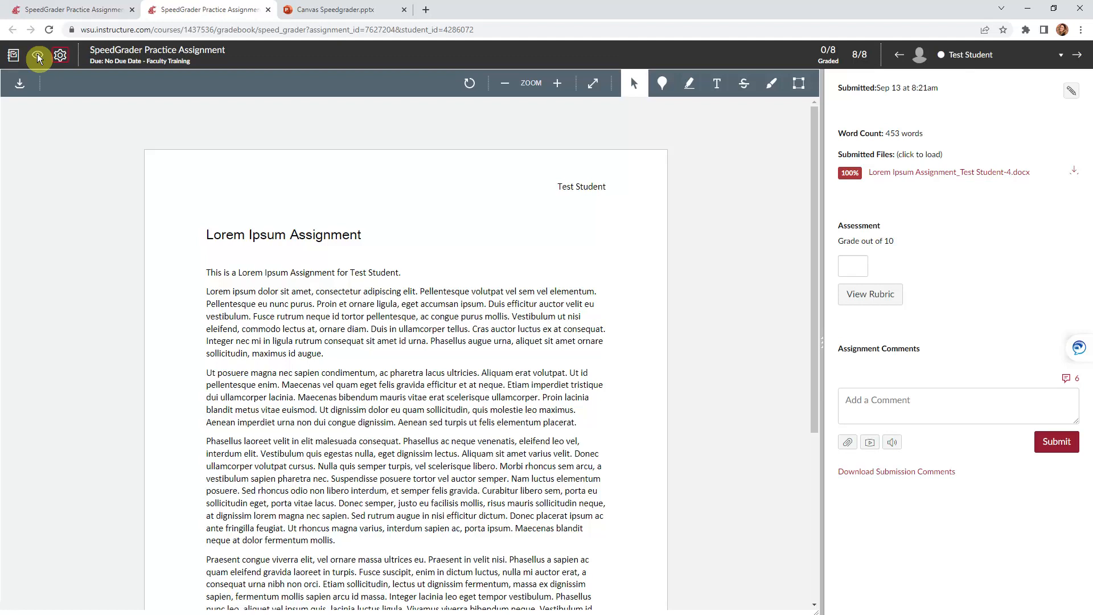
{"action": "left_click", "coordinate": [38, 57]}
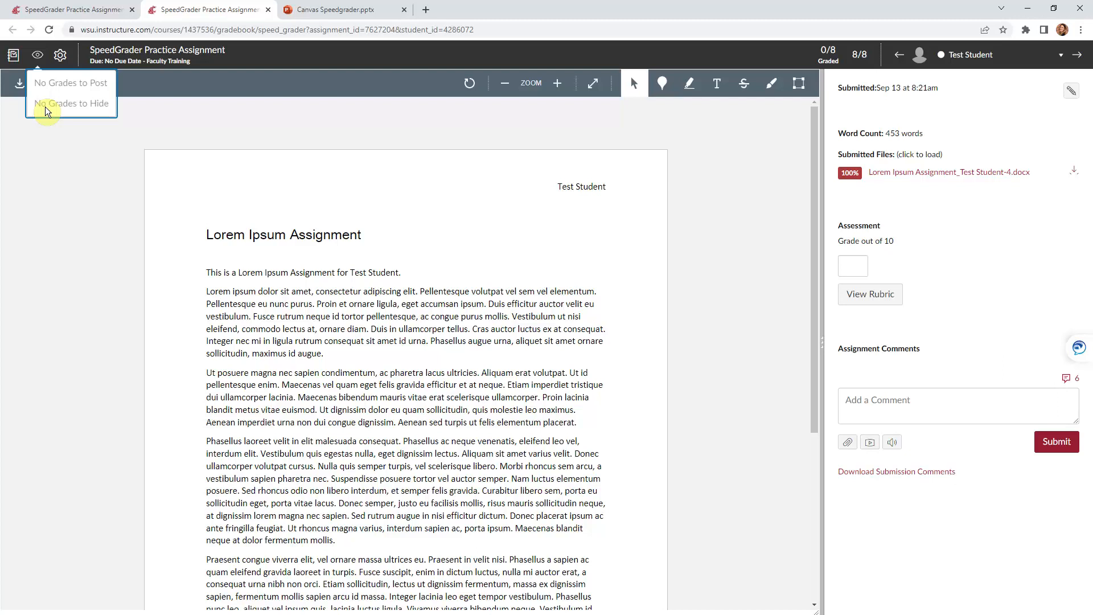
Close the No Grades to Post / Hide menu to return to Test Student's submission
{"action": "left_click", "coordinate": [39, 56]}
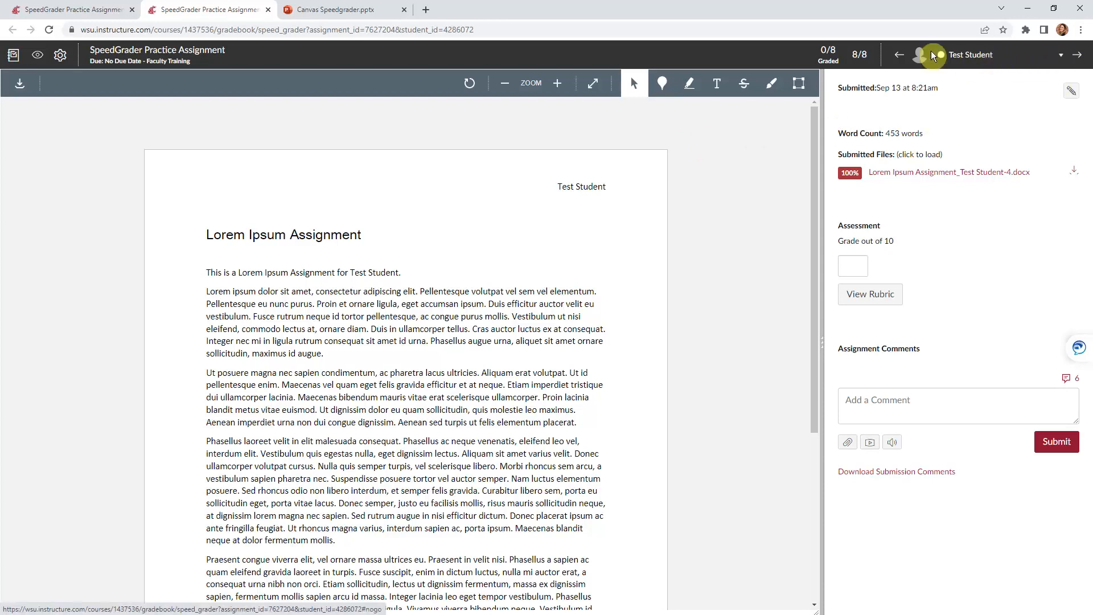
{"action": "left_click", "coordinate": [1062, 57]}
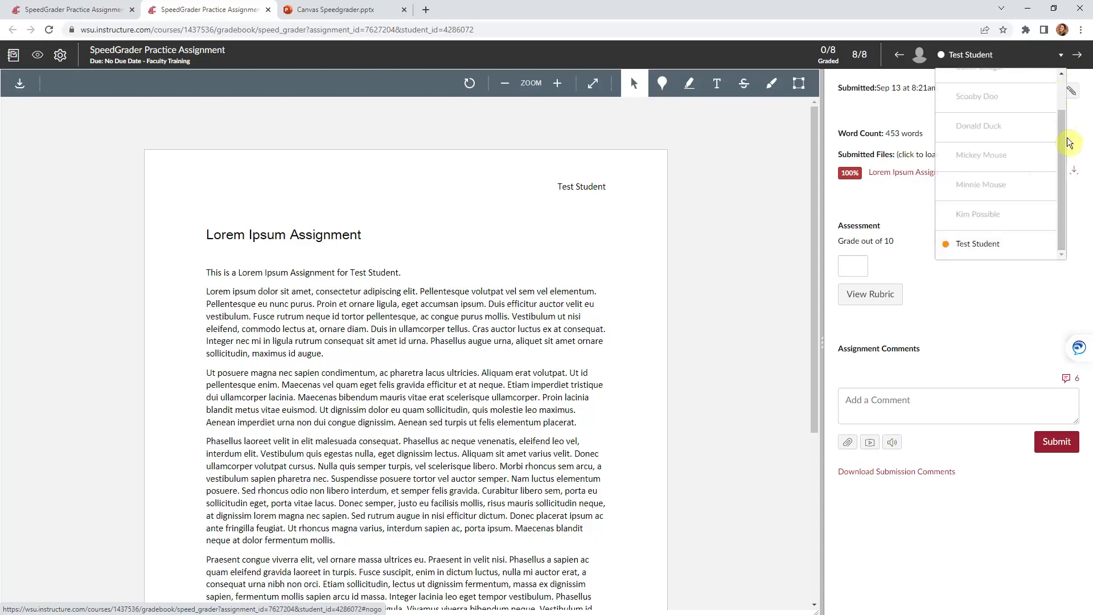
{"action": "left_click_drag", "start_coordinate": [1069, 139], "coordinate": [1067, 98]}
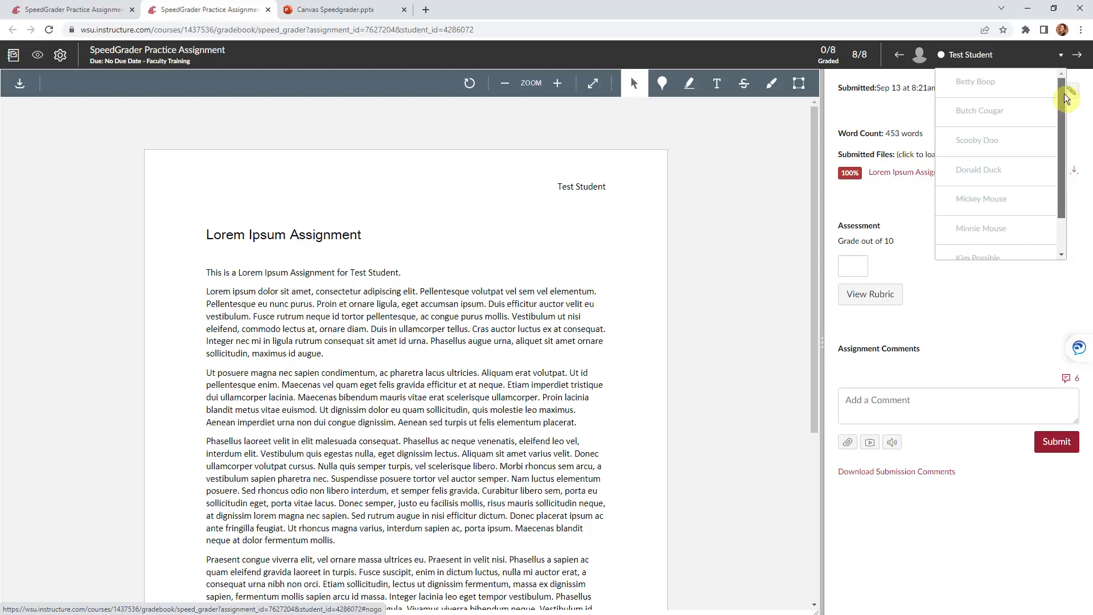
{"action": "scroll", "coordinate": [1051, 145], "scroll_direction": "down", "scroll_amount": 2}
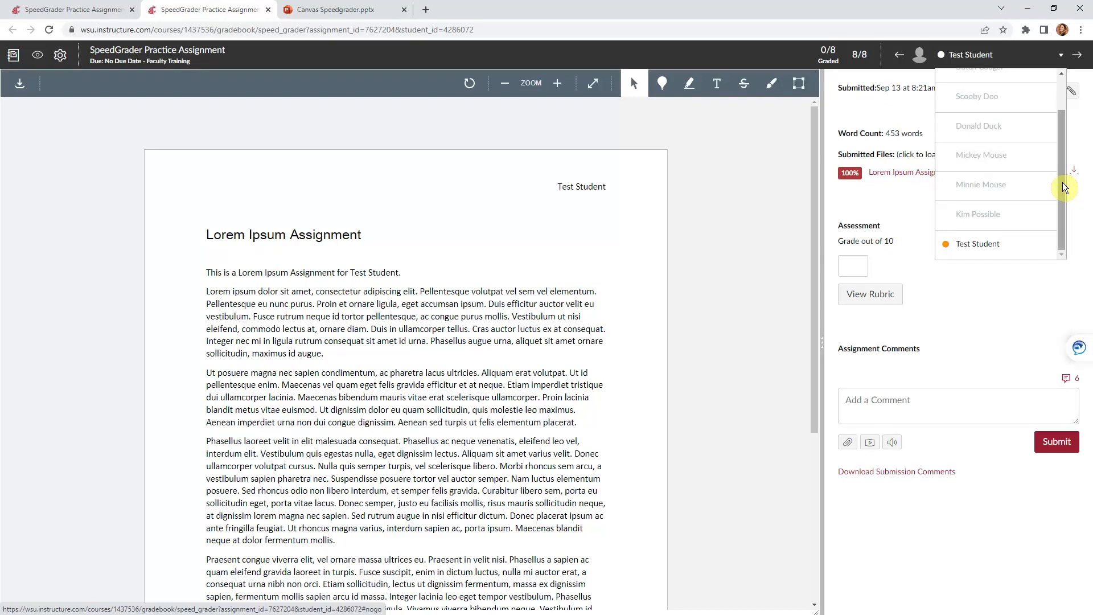
{"action": "mouse_move", "coordinate": [1065, 188]}
{"action": "left_mouse_down"}
{"action": "mouse_move", "coordinate": [1065, 124]}
{"action": "mouse_move", "coordinate": [1064, 195]}
{"action": "left_mouse_up"}
{"action": "left_click", "coordinate": [914, 109]}
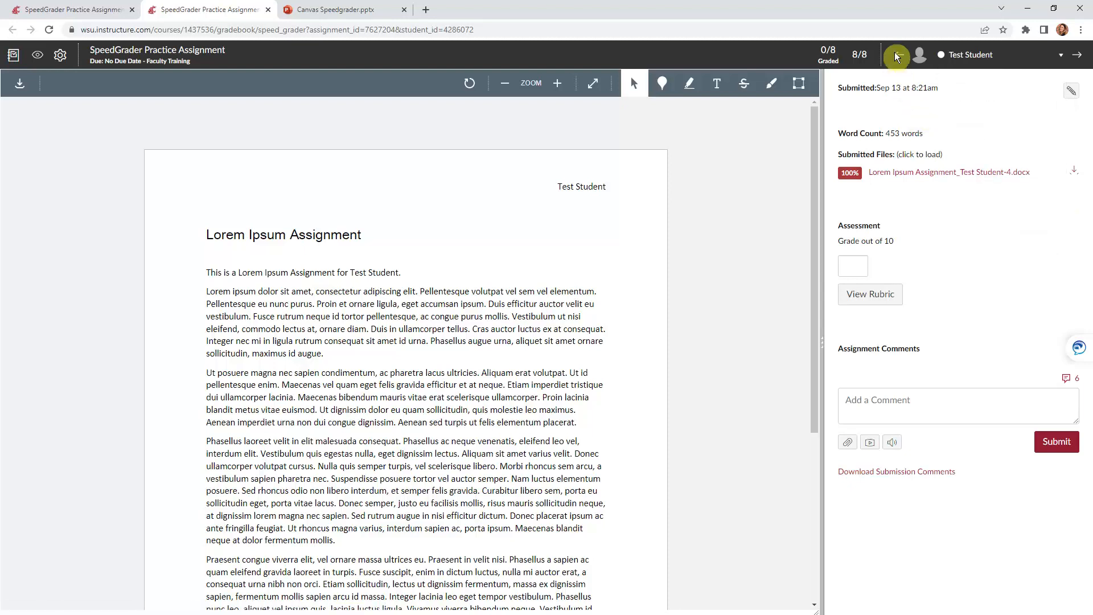
{"action": "left_click", "coordinate": [1085, 59]}
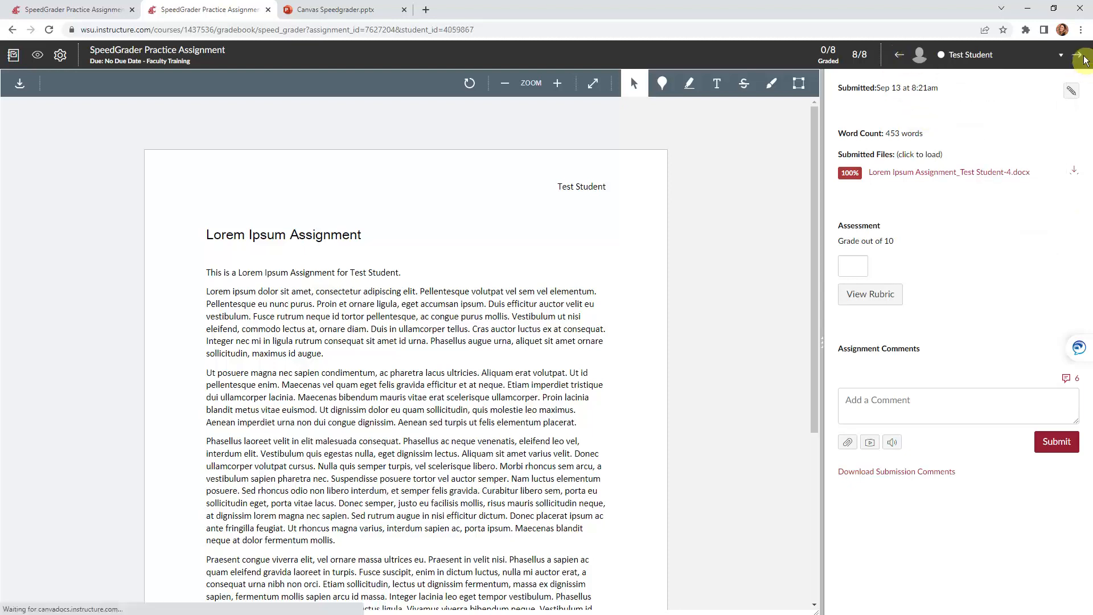
{"action": "left_click", "coordinate": [1086, 58]}
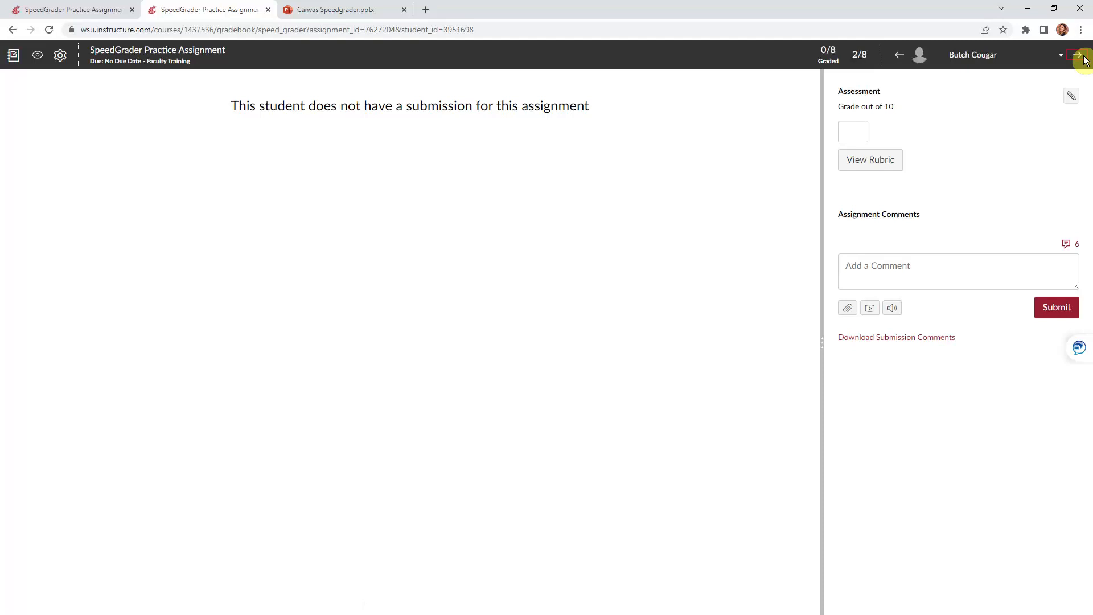
{"action": "left_click", "coordinate": [898, 55]}
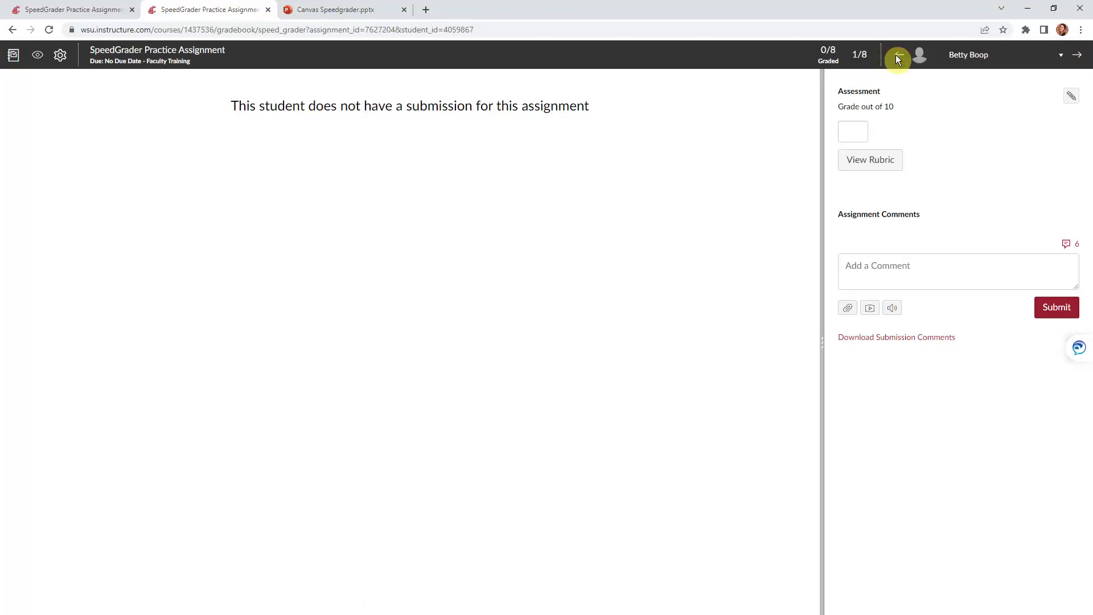
{"action": "left_click", "coordinate": [897, 55]}
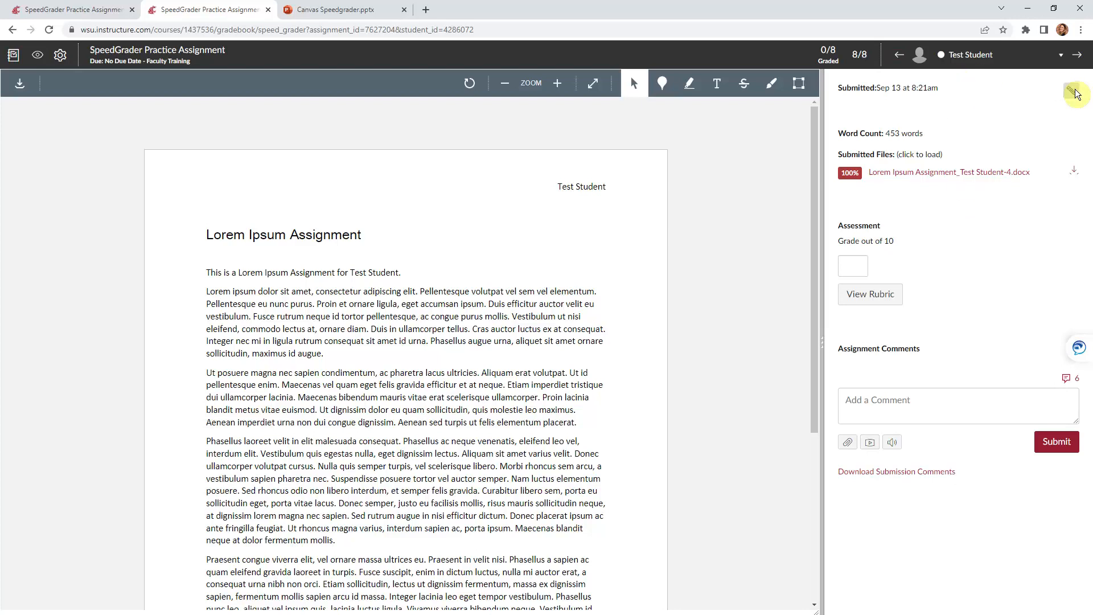
{"action": "left_click", "coordinate": [1074, 92]}
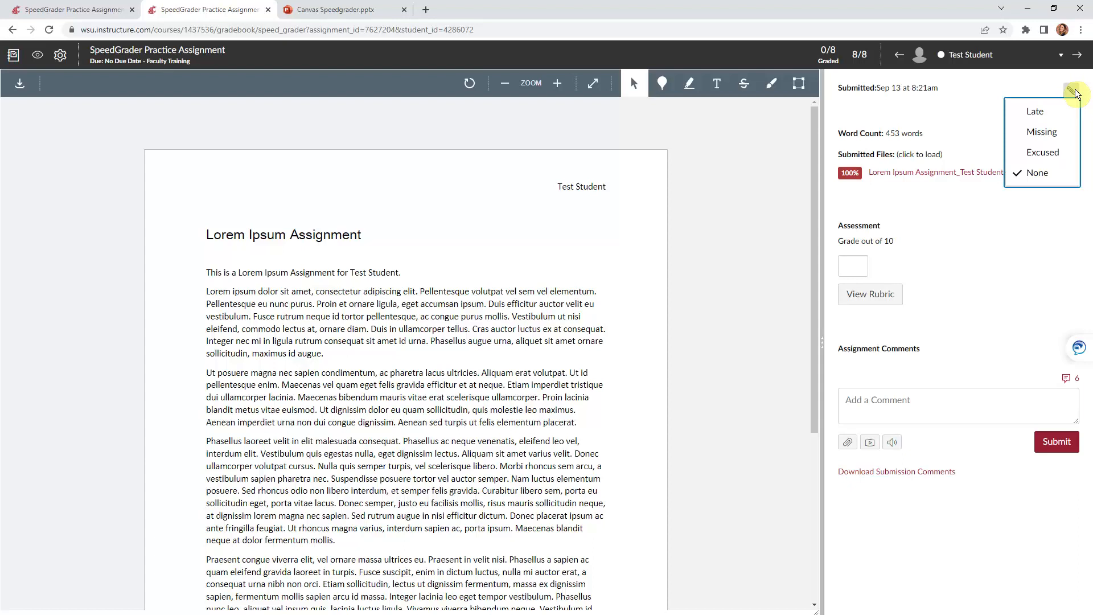
{"action": "left_click", "coordinate": [958, 119]}
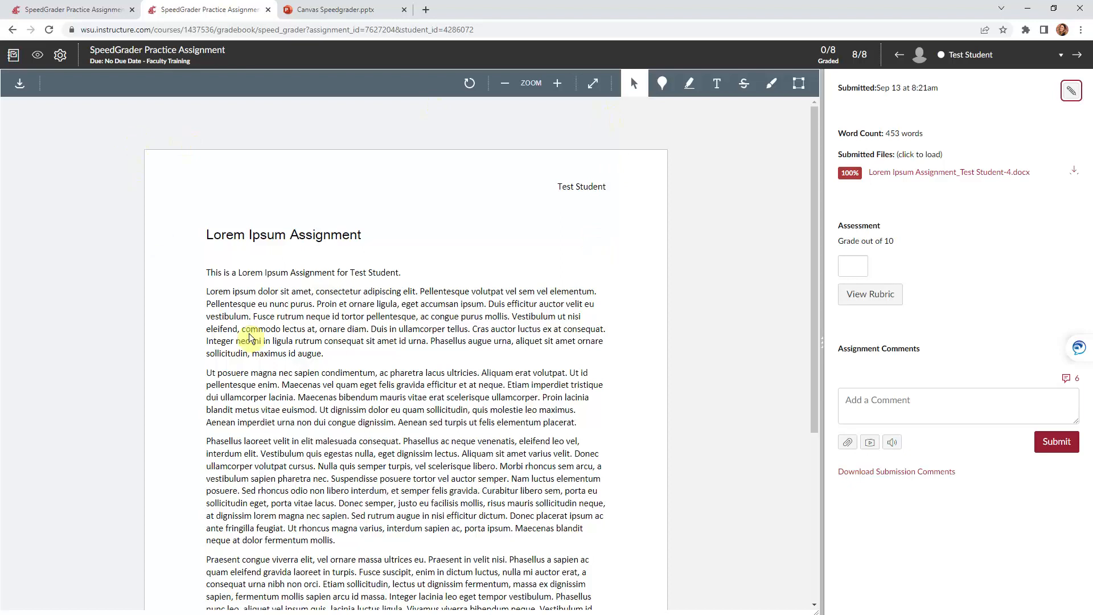
Give Test Student a grade of 8 out of 10
{"action": "left_click", "coordinate": [861, 268]}
{"action": "type", "text": "8"}
{"action": "left_click", "coordinate": [959, 273]}
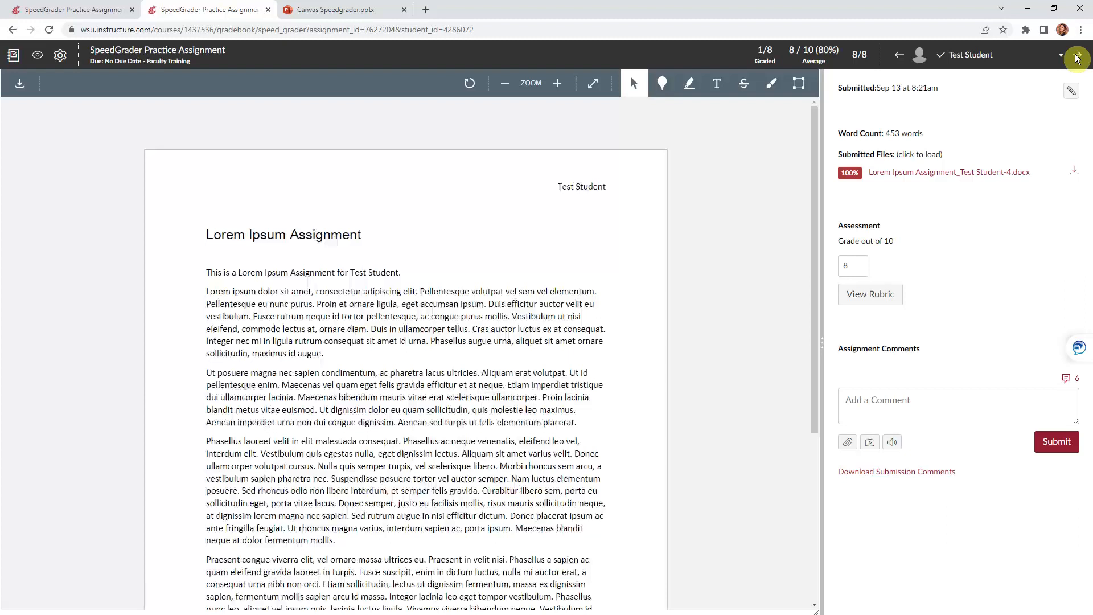
Grade the next, non-submitting student 0, return to Test Student and reload the page
{"action": "left_click", "coordinate": [1078, 54]}
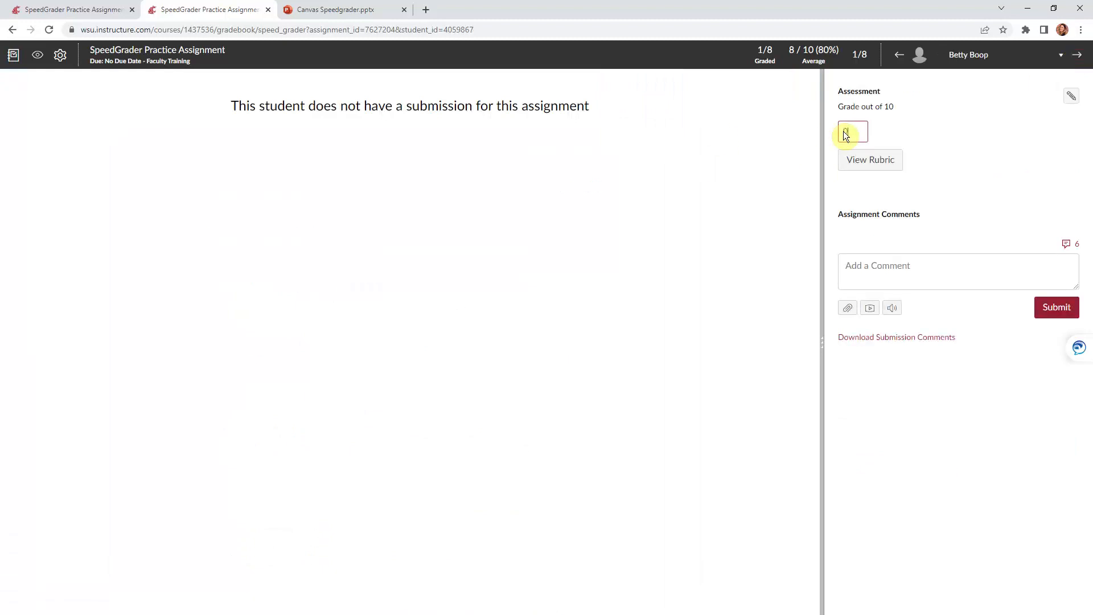
{"action": "type", "text": "0"}
{"action": "left_click", "coordinate": [907, 111]}
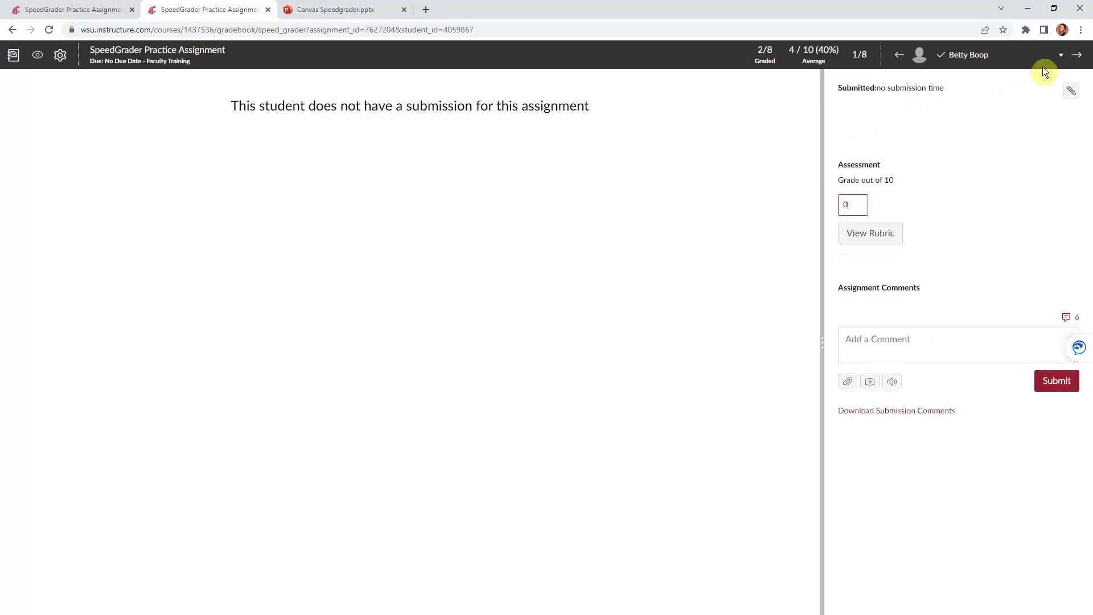
{"action": "left_click", "coordinate": [1078, 55]}
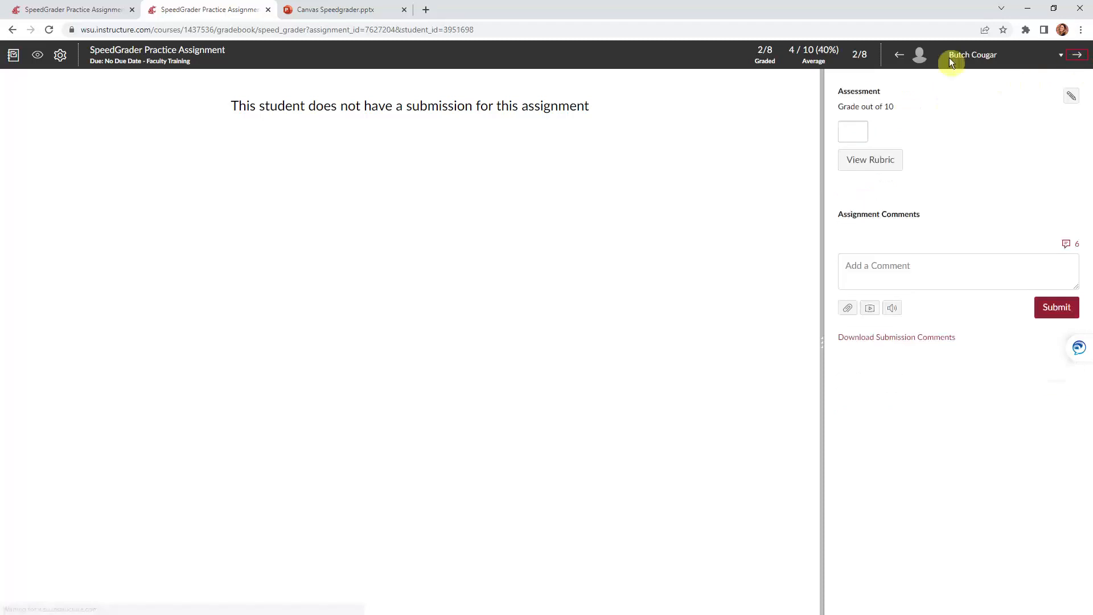
{"action": "left_click", "coordinate": [899, 56]}
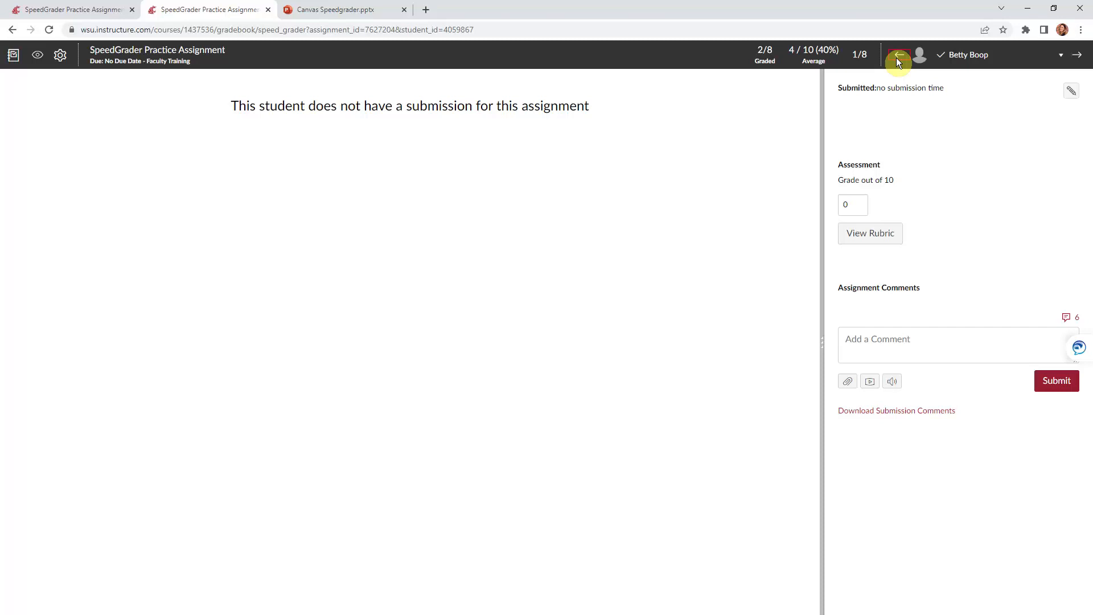
{"action": "left_click", "coordinate": [897, 56]}
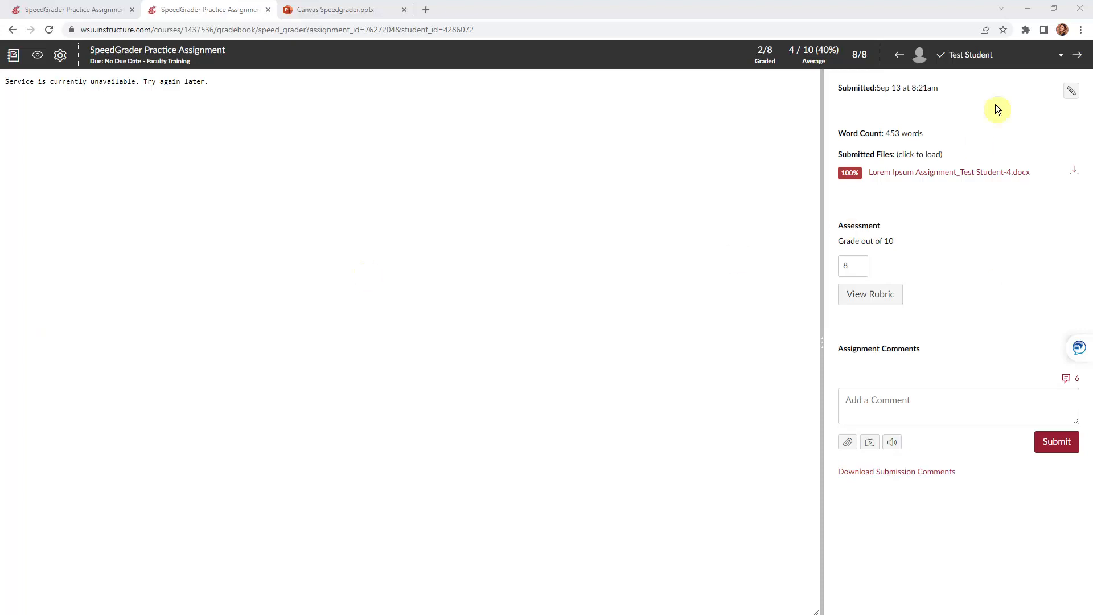
{"action": "left_click", "coordinate": [47, 32]}
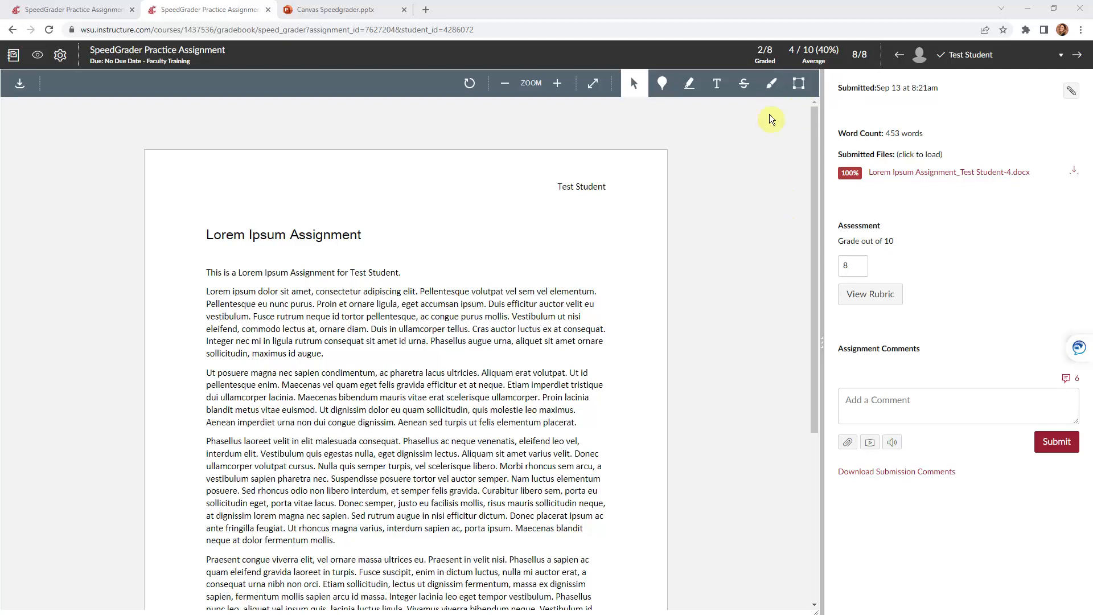
Place a black point annotation between the first two paragraphs with the comment 'Pin comment'
{"action": "left_click", "coordinate": [662, 84]}
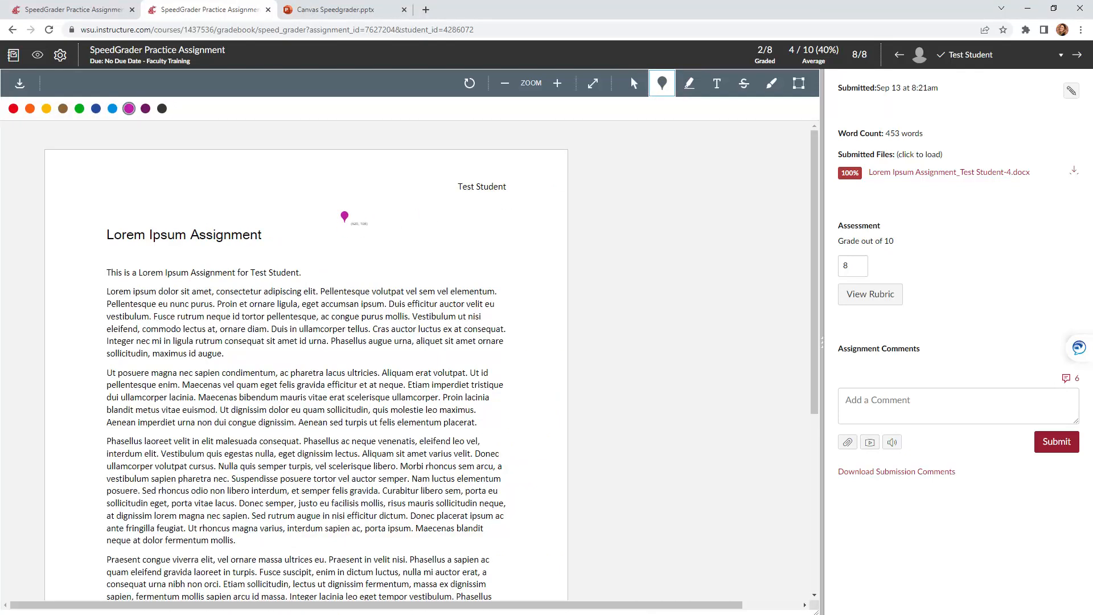
{"action": "left_click", "coordinate": [394, 360]}
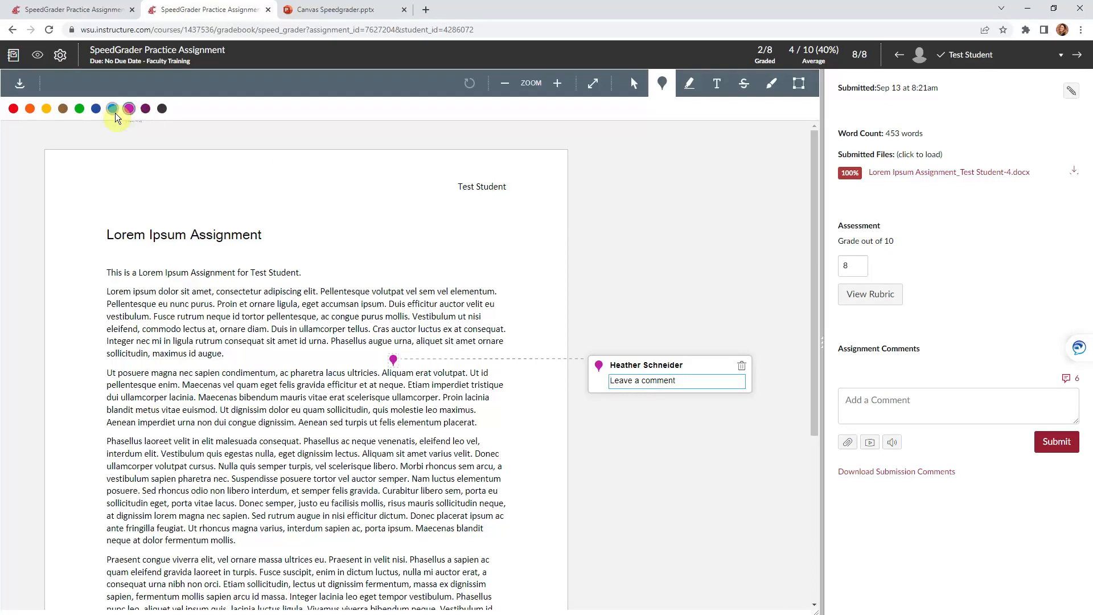
{"action": "left_click", "coordinate": [161, 110]}
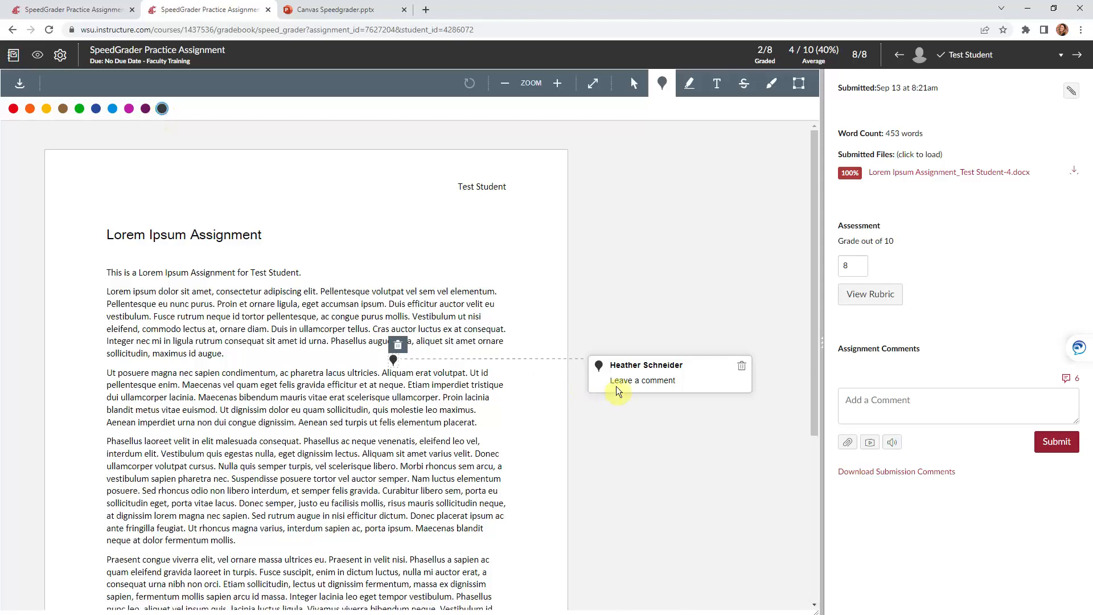
{"action": "left_click", "coordinate": [653, 381]}
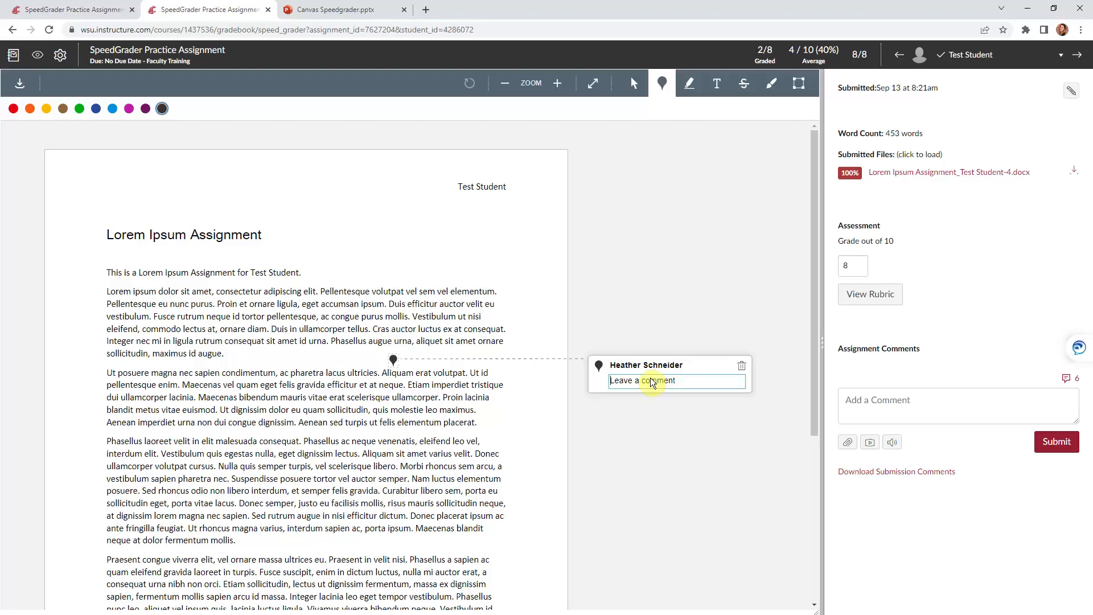
{"action": "type", "text": "Pin comment"}
{"action": "key", "text": "Return"}
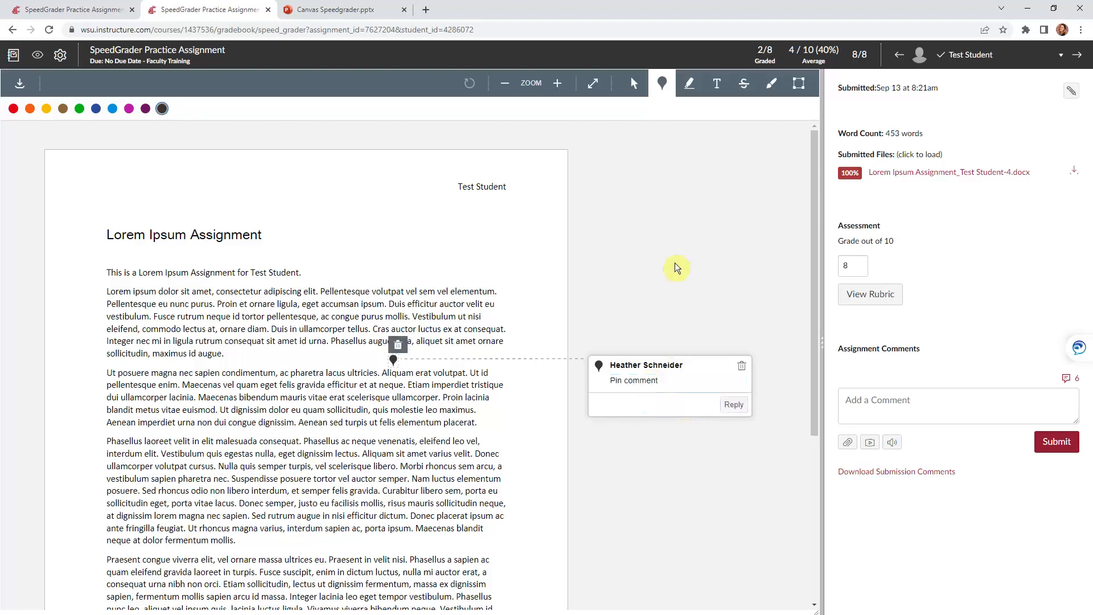
Highlight the first paragraph's opening sentence and attach the comment 'I highlighted this because.'
{"action": "left_click", "coordinate": [691, 84]}
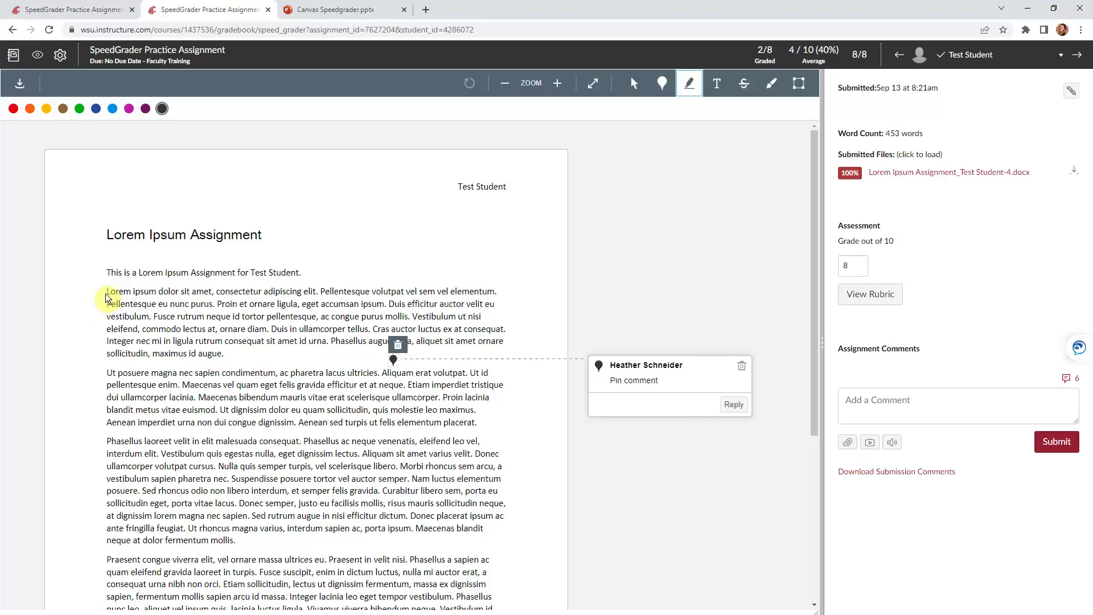
{"action": "left_click_drag", "start_coordinate": [107, 297], "coordinate": [320, 294]}
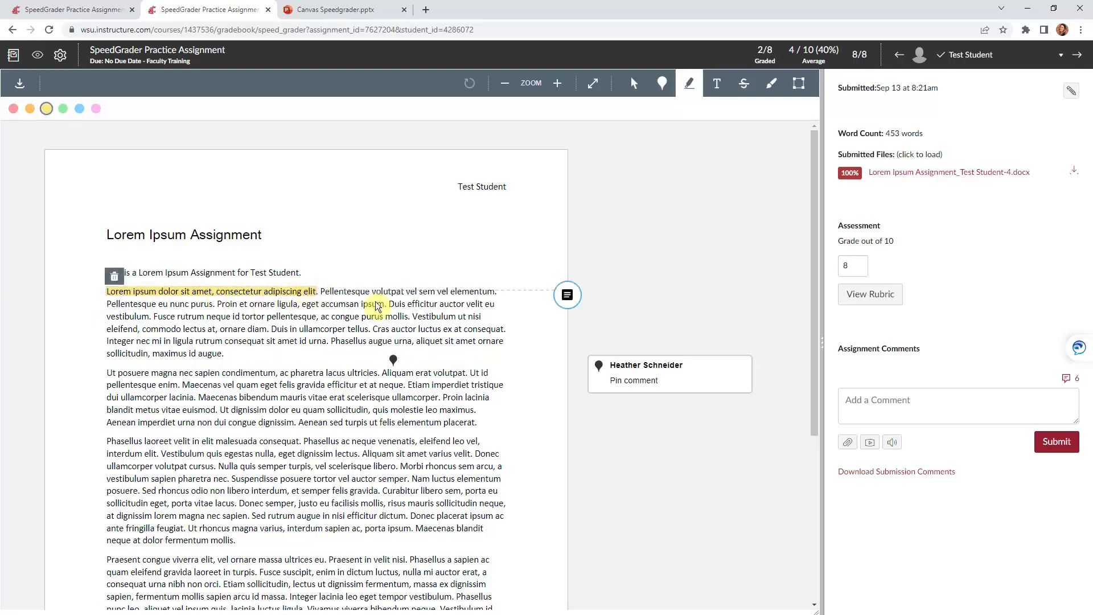
{"action": "left_click", "coordinate": [563, 301]}
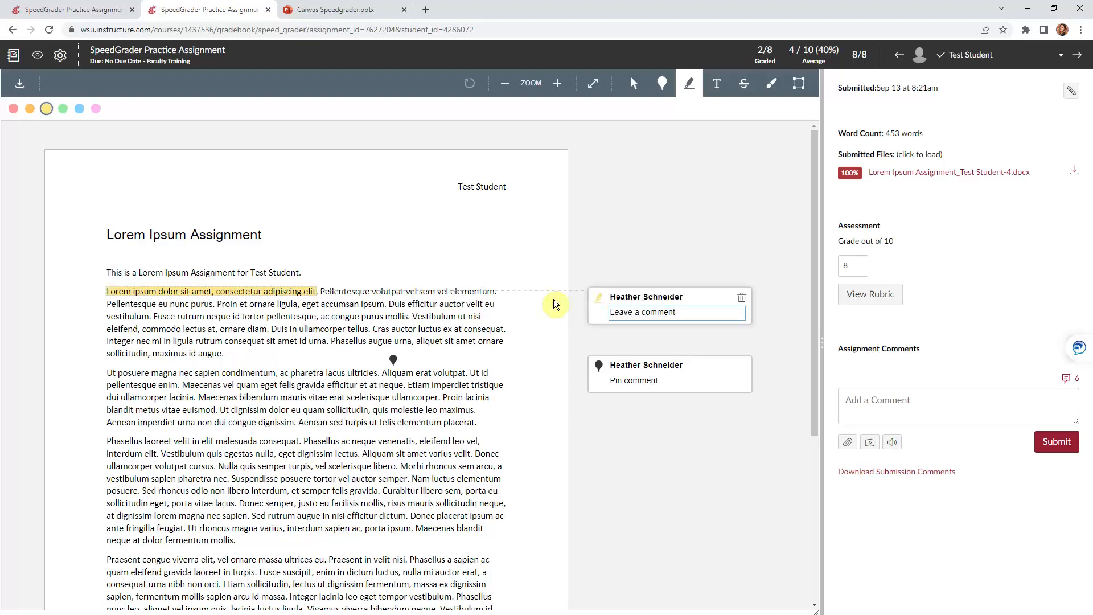
{"action": "type", "text": "I highlighted this because."}
{"action": "key", "text": "Return"}
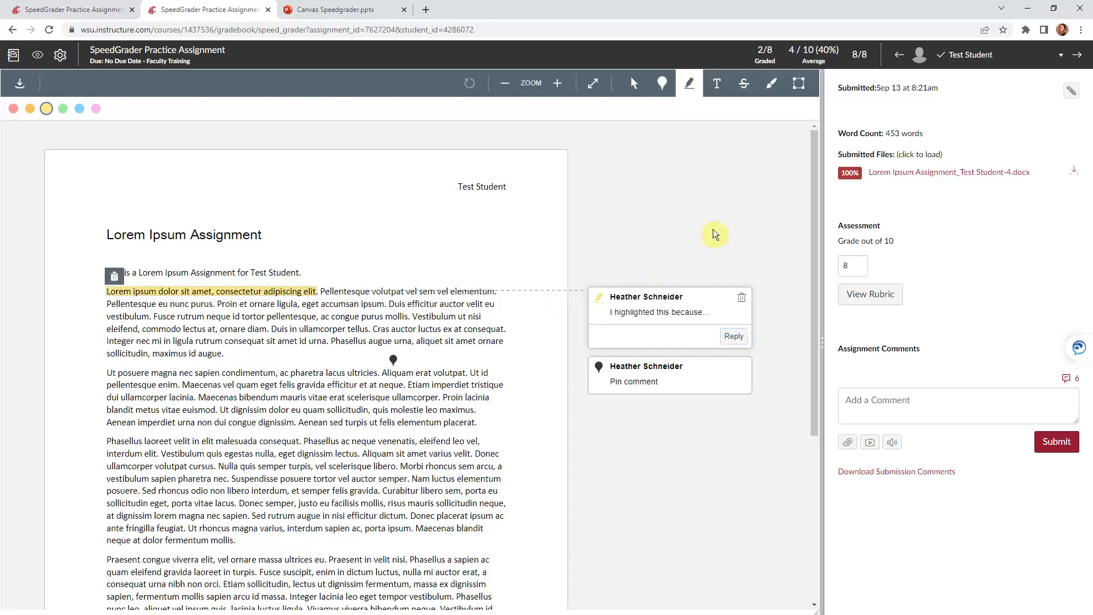
Add a free-text box reading 'Textbox here' above the Lorem Ipsum Assignment title
{"action": "left_click", "coordinate": [719, 84]}
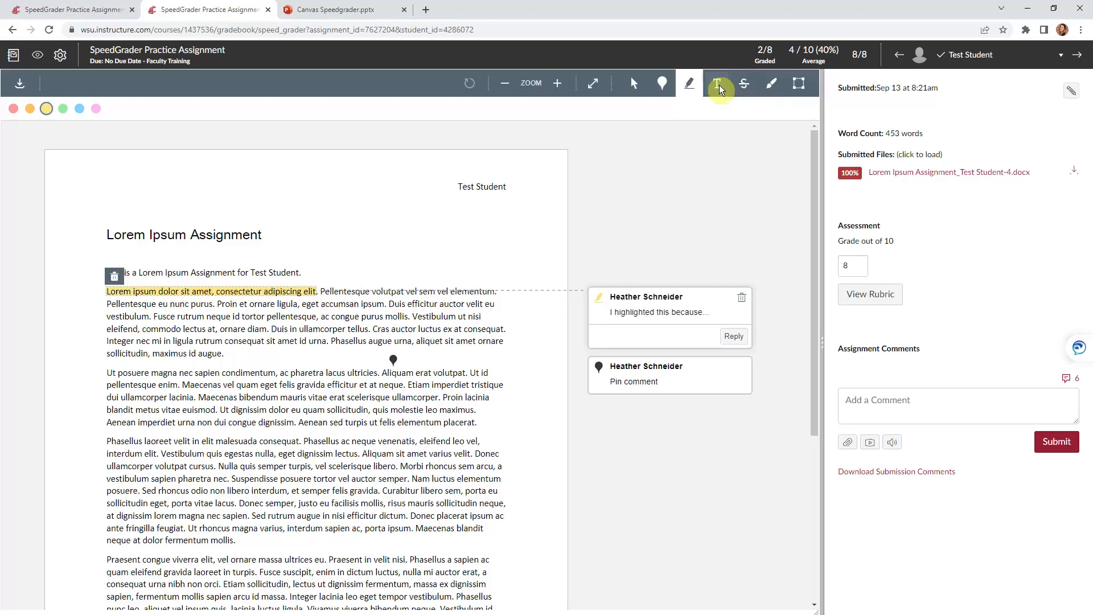
{"action": "left_click", "coordinate": [364, 214]}
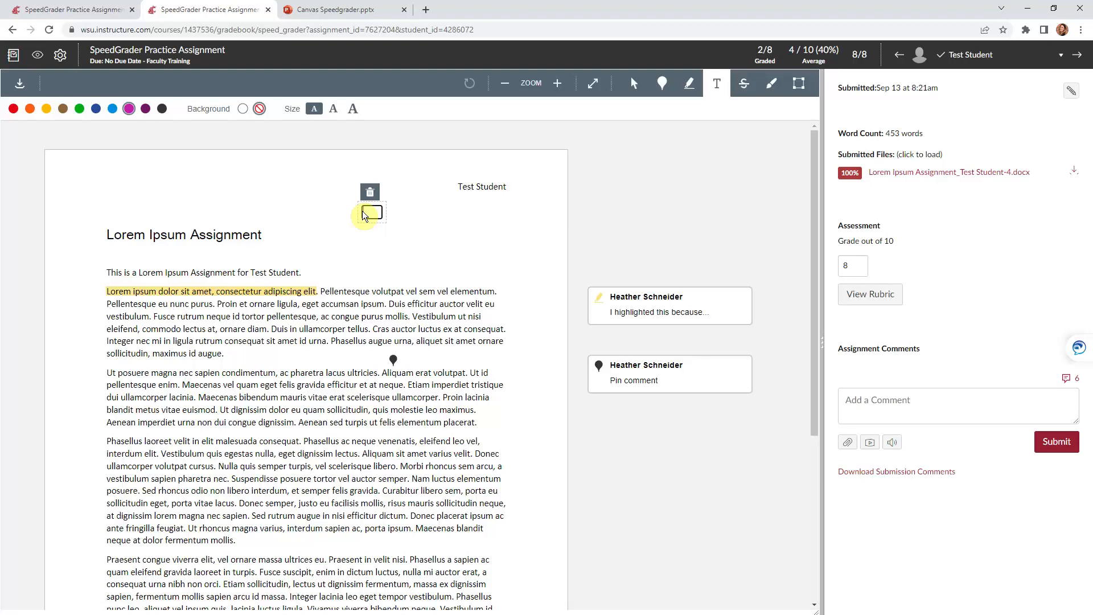
{"action": "type", "text": "Textbox here"}
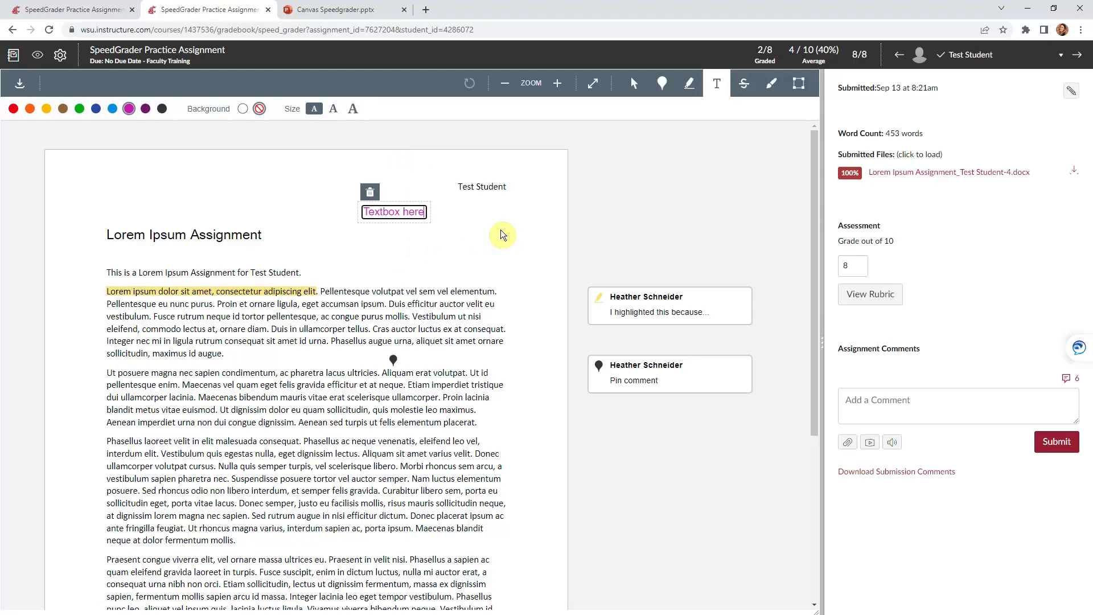
{"action": "left_click", "coordinate": [677, 196]}
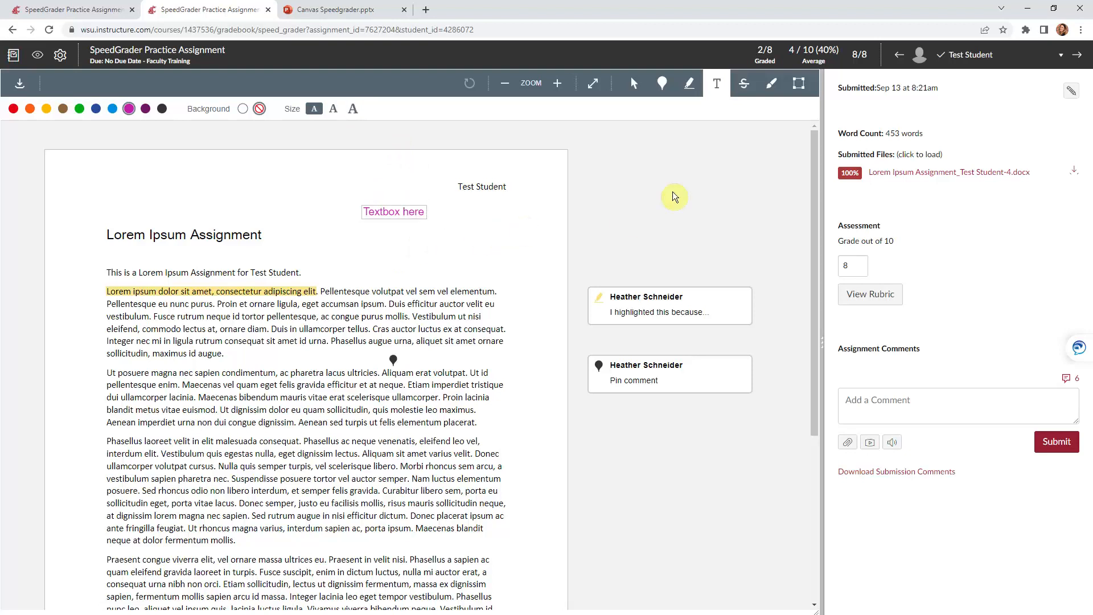
Strike out the first line of the second paragraph and attach the comment 'Strikeout'
{"action": "left_click", "coordinate": [744, 90]}
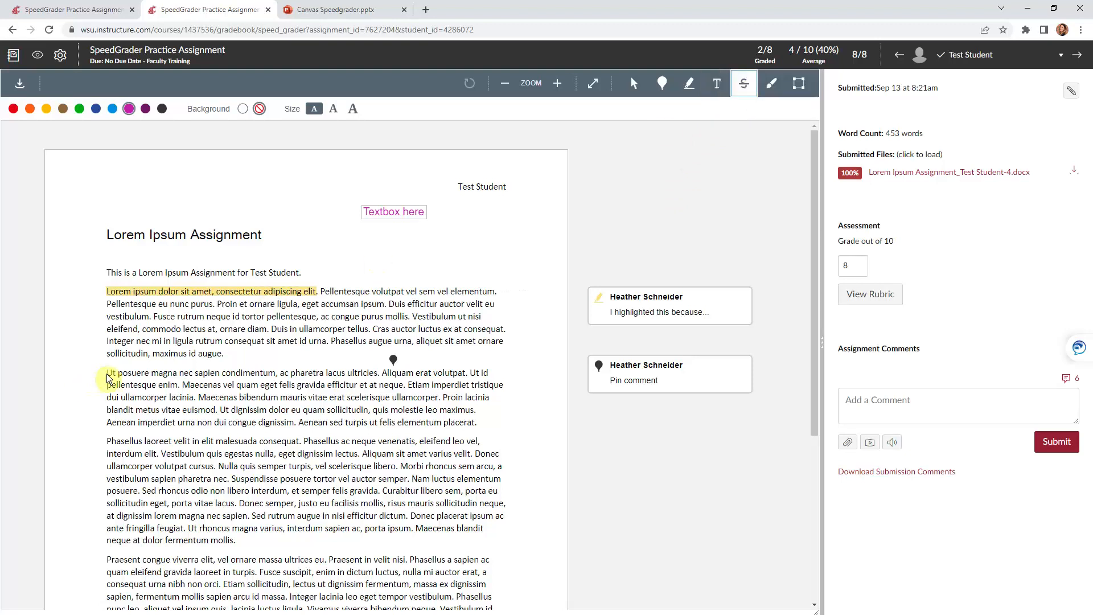
{"action": "left_click_drag", "start_coordinate": [107, 379], "coordinate": [382, 378]}
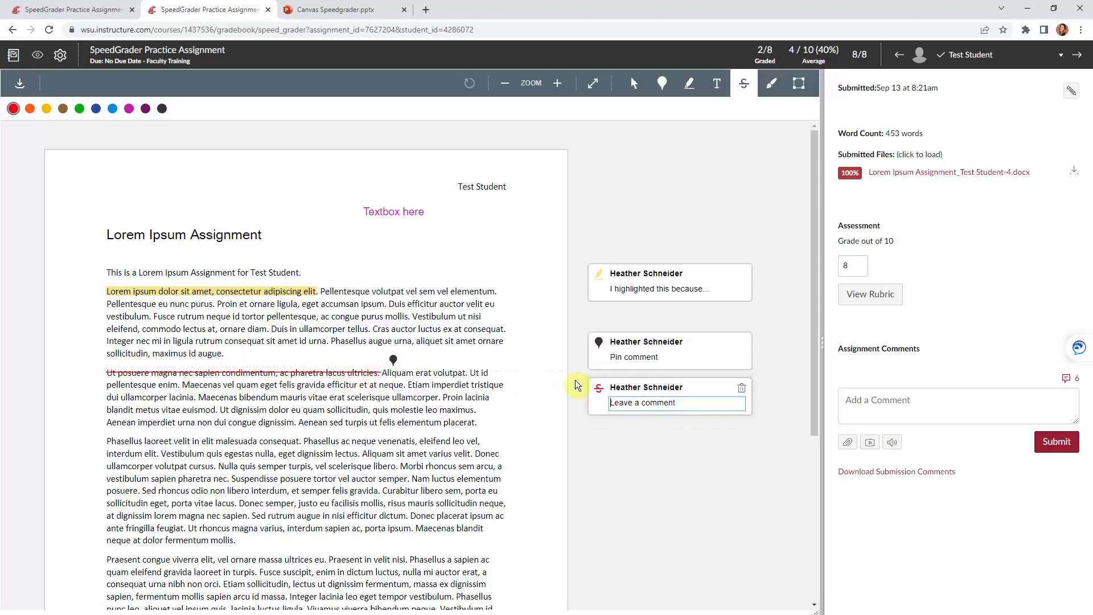
{"action": "type", "text": "S"}
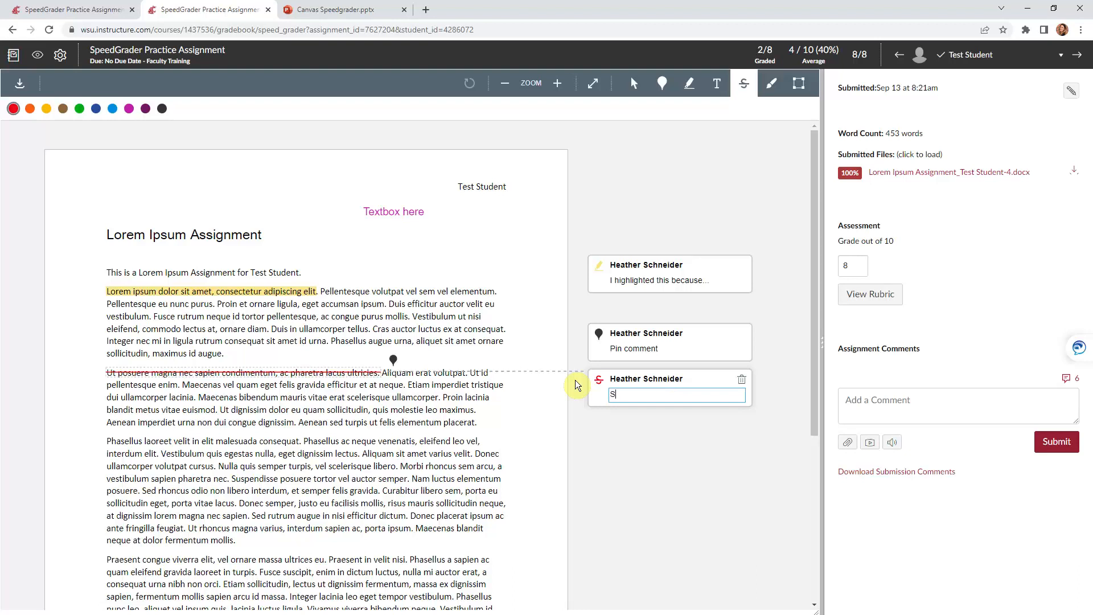
{"action": "type", "text": "trikeout"}
{"action": "key", "text": "Return"}
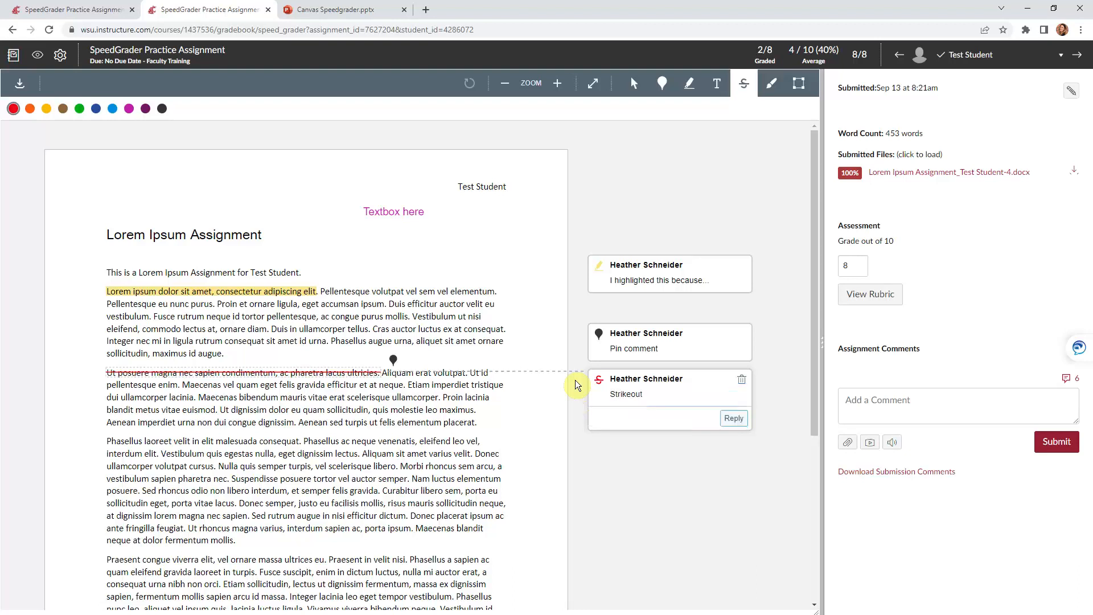
Circle the Lorem Ipsum Assignment heading freehand and try commenting 'Free draw annotation', dismissing the error
{"action": "left_click", "coordinate": [775, 85]}
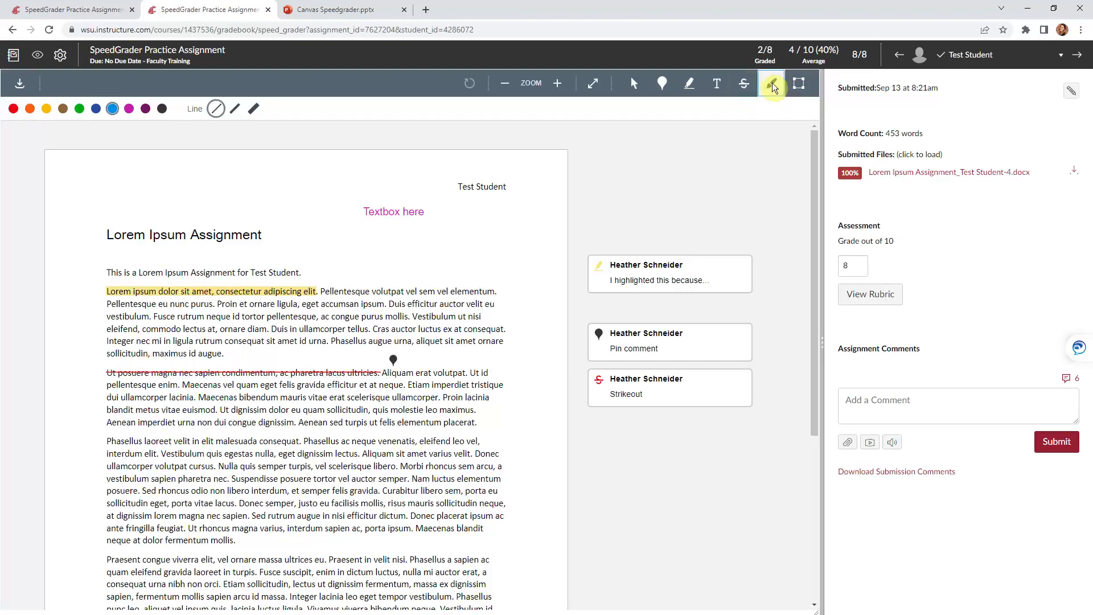
{"action": "mouse_move", "coordinate": [178, 197]}
{"action": "left_mouse_down"}
{"action": "mouse_move", "coordinate": [102, 206]}
{"action": "mouse_move", "coordinate": [86, 242]}
{"action": "mouse_move", "coordinate": [165, 263]}
{"action": "mouse_move", "coordinate": [270, 256]}
{"action": "mouse_move", "coordinate": [286, 216]}
{"action": "mouse_move", "coordinate": [223, 190]}
{"action": "mouse_move", "coordinate": [181, 194]}
{"action": "left_mouse_up"}
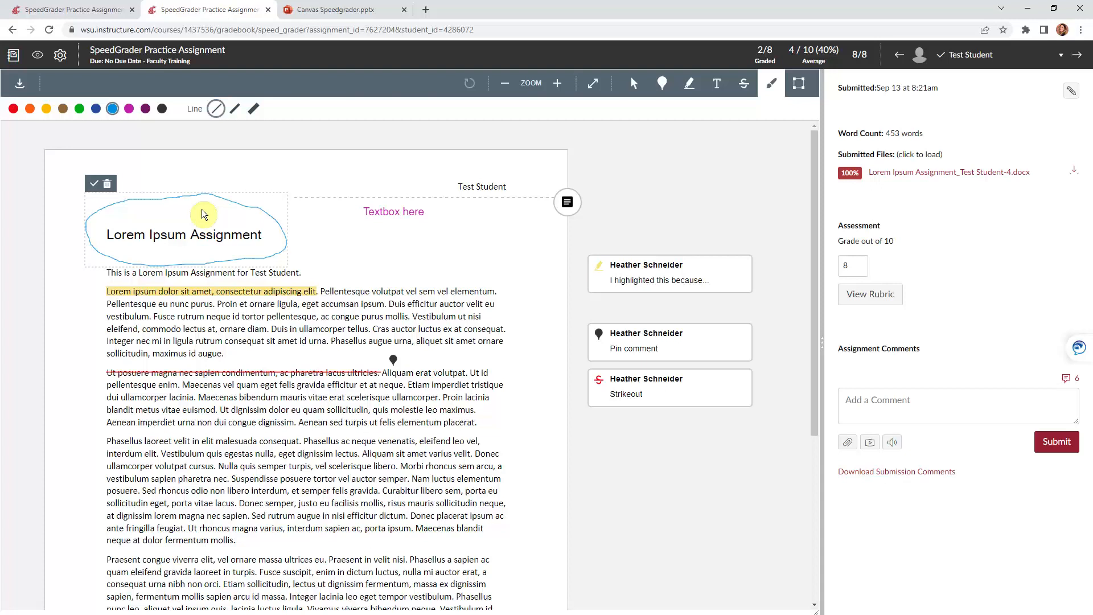
{"action": "left_click", "coordinate": [567, 203]}
{"action": "type", "text": "F"}
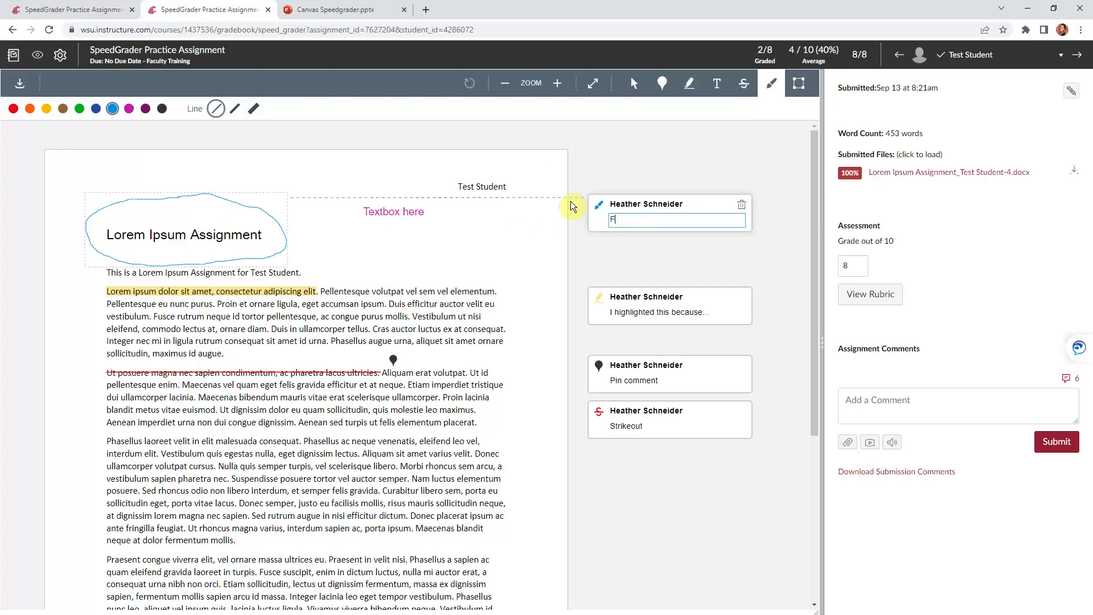
{"action": "type", "text": "ree draw annotation"}
{"action": "key", "text": "Return"}
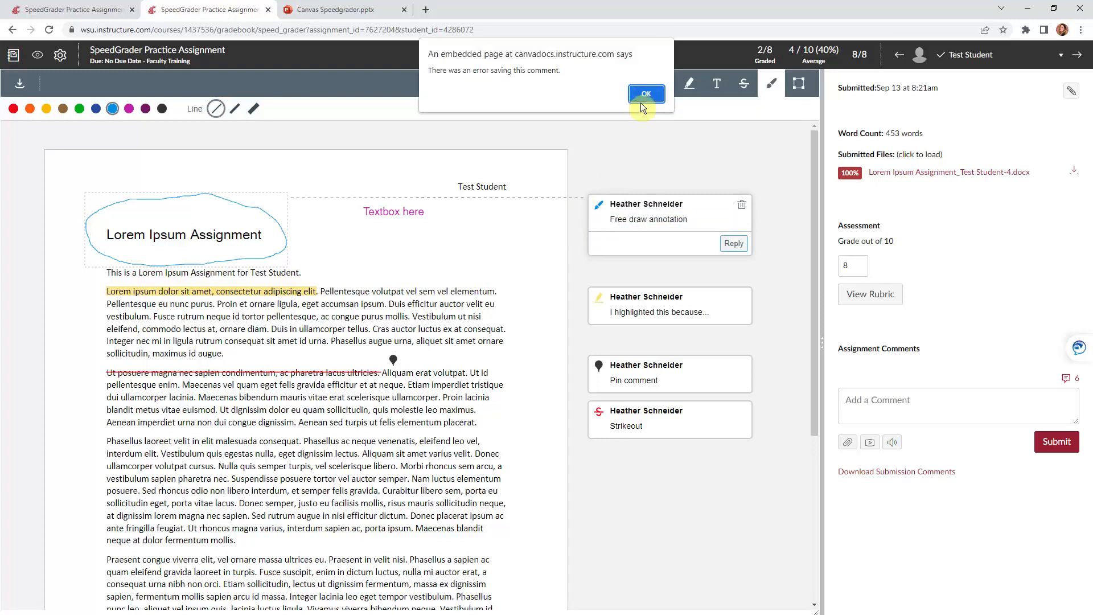
{"action": "left_click", "coordinate": [646, 94]}
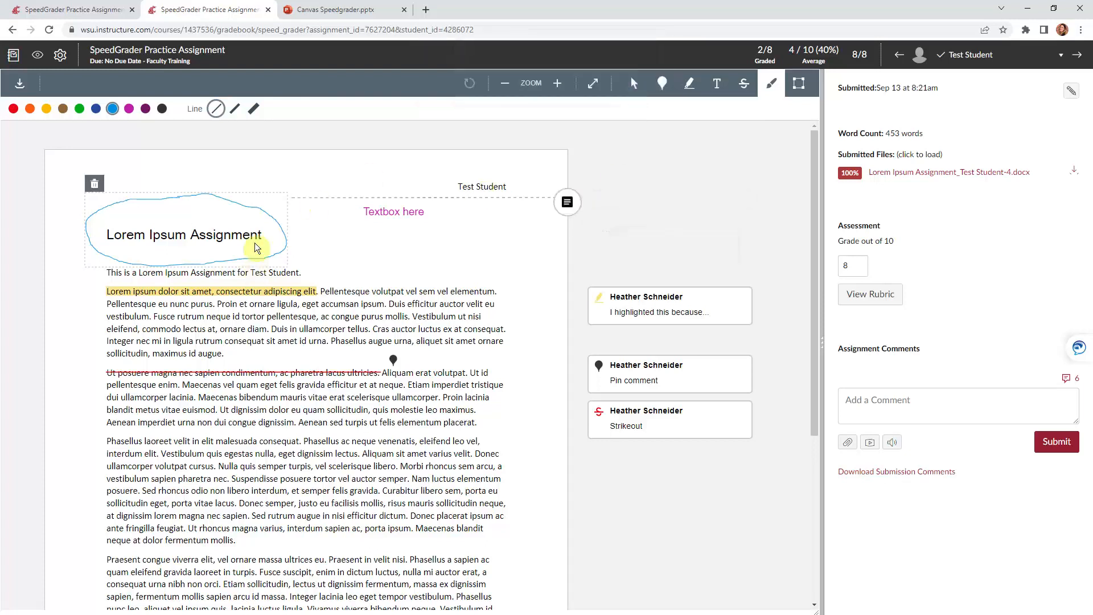
Draw an area rectangle around the 'Phasellus laoreet' paragraph, leaving its comment empty
{"action": "left_click", "coordinate": [805, 99]}
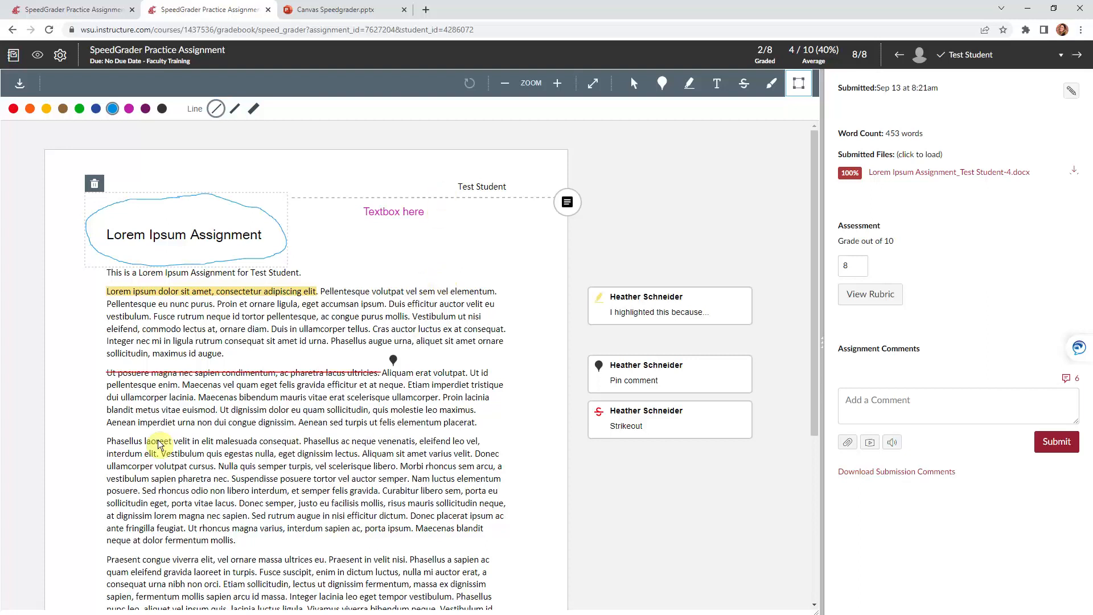
{"action": "mouse_move", "coordinate": [100, 434]}
{"action": "left_mouse_down"}
{"action": "mouse_move", "coordinate": [505, 533]}
{"action": "mouse_move", "coordinate": [519, 541]}
{"action": "mouse_move", "coordinate": [514, 557]}
{"action": "left_mouse_up"}
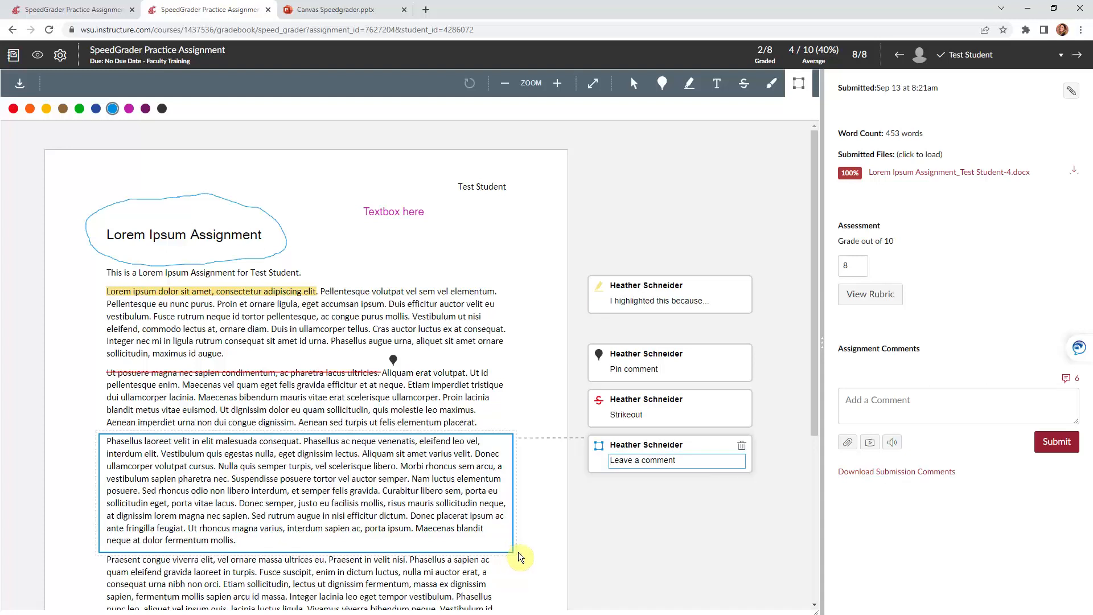
{"action": "left_click", "coordinate": [703, 541]}
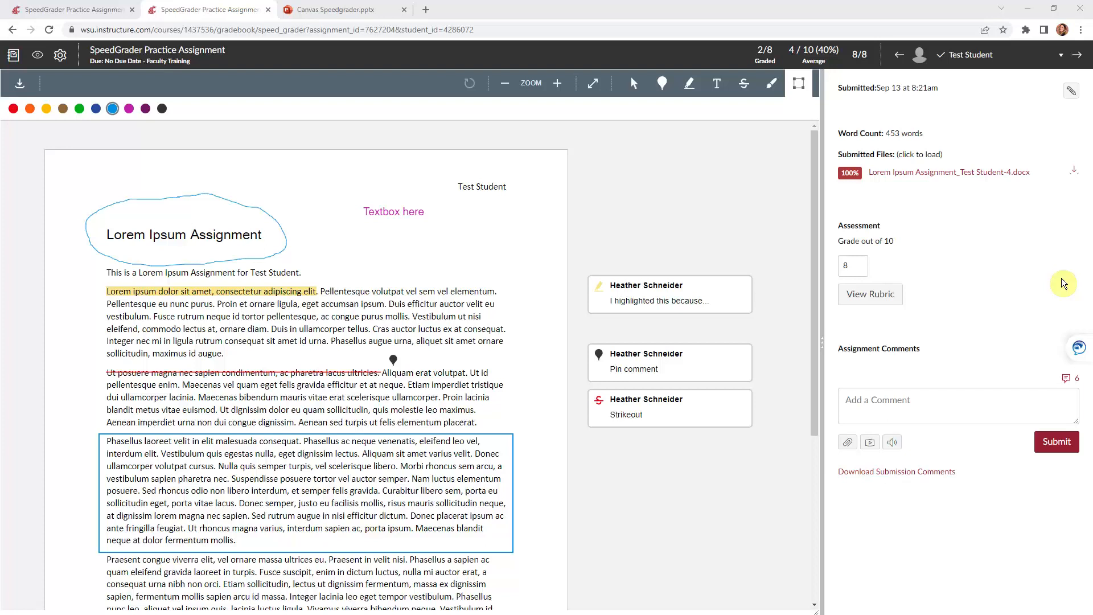
Insert the 'Please cite a few sources…' MLA remark from the Comment Library
{"action": "left_click", "coordinate": [1068, 386]}
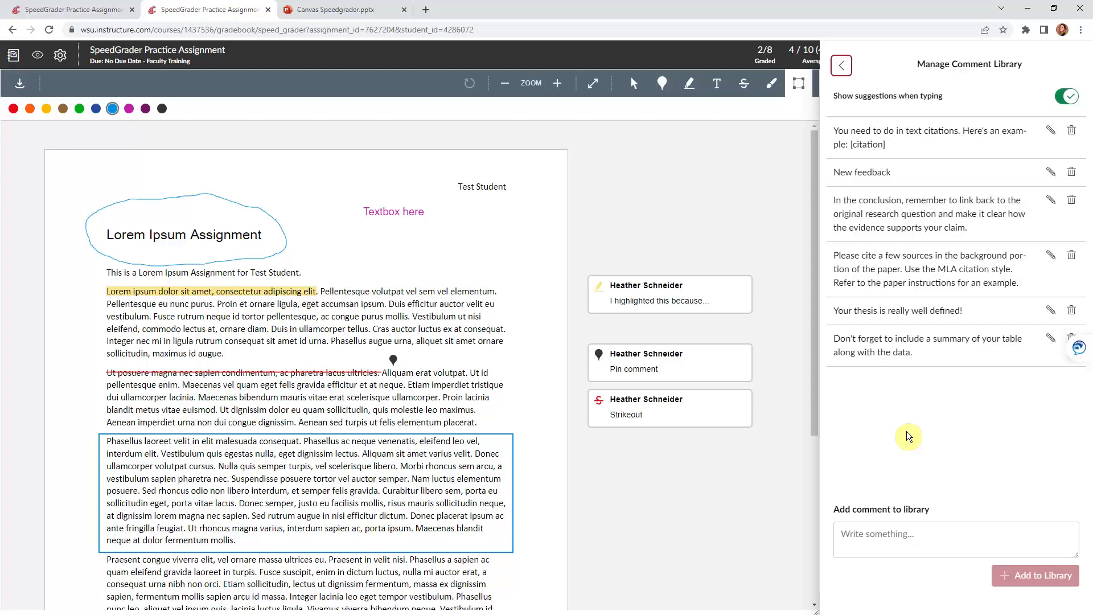
{"action": "left_click", "coordinate": [869, 534]}
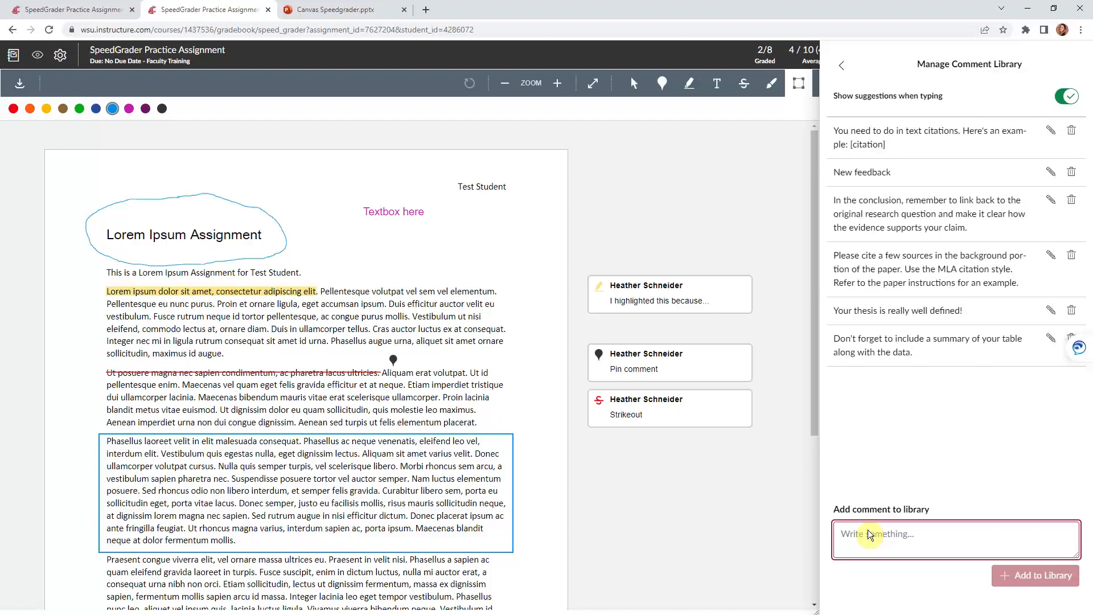
{"action": "left_click", "coordinate": [908, 268]}
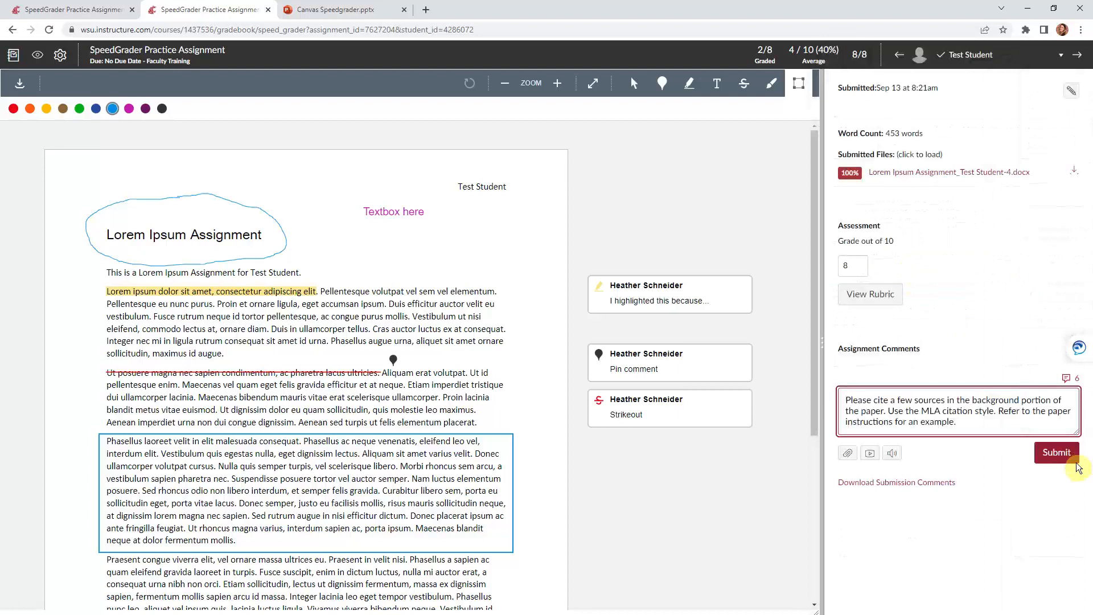
Submit the cite-sources MLA comment and start a new assignment comment
{"action": "left_click", "coordinate": [1059, 454]}
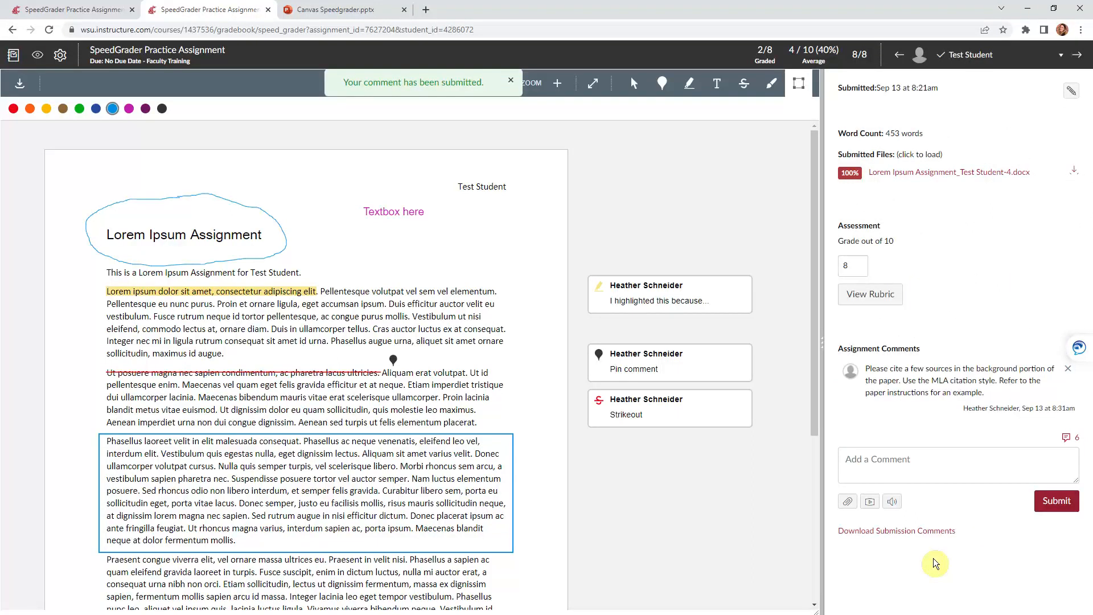
{"action": "left_click", "coordinate": [927, 469]}
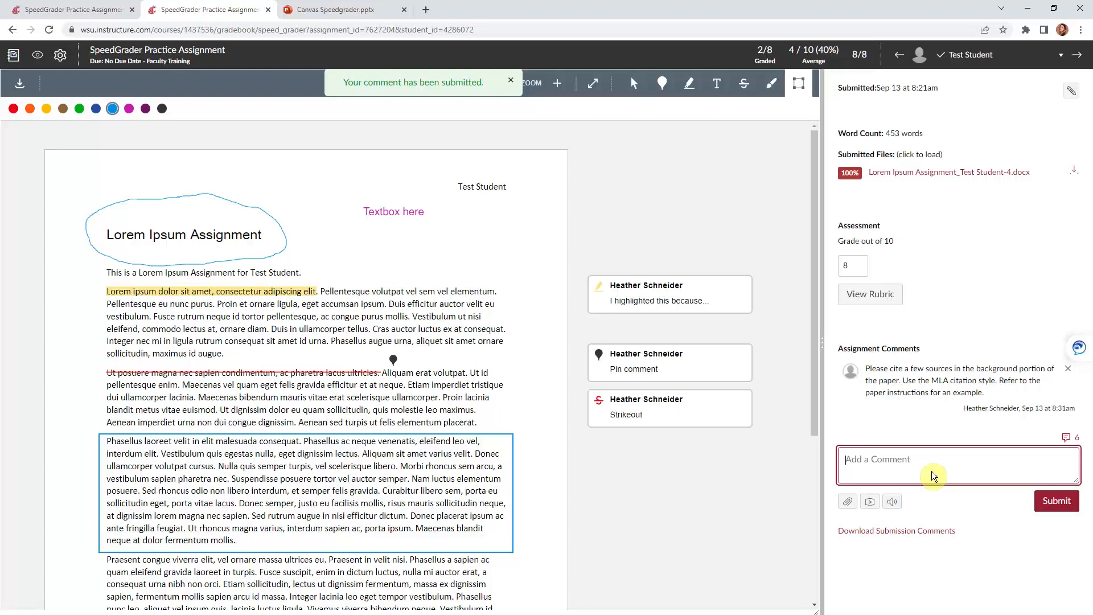
Post 'Overall feedback' as a second assignment comment
{"action": "type", "text": "Overall feedback"}
{"action": "left_click", "coordinate": [1044, 497]}
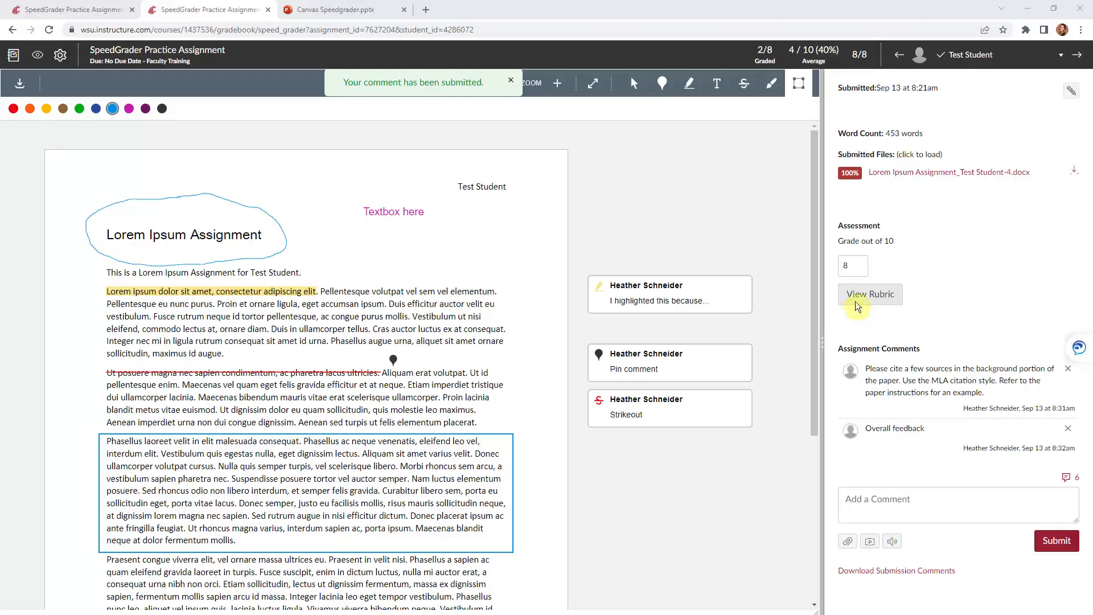
Show the Critical Thinking Rubric and widen the grading sidebar to fit all columns
{"action": "left_click", "coordinate": [860, 305]}
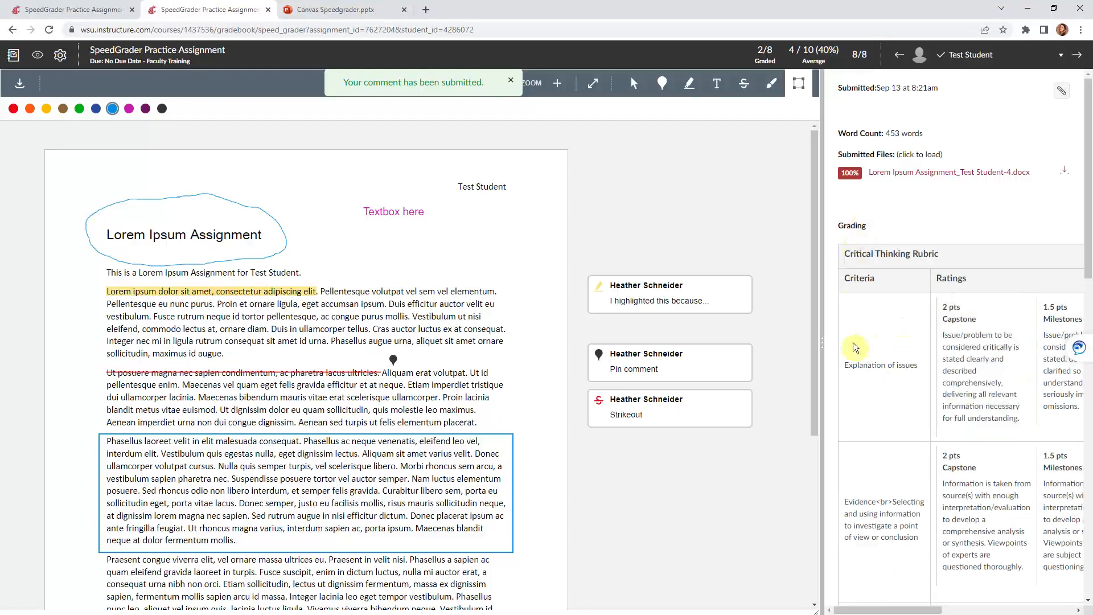
{"action": "left_click_drag", "start_coordinate": [825, 317], "coordinate": [441, 305]}
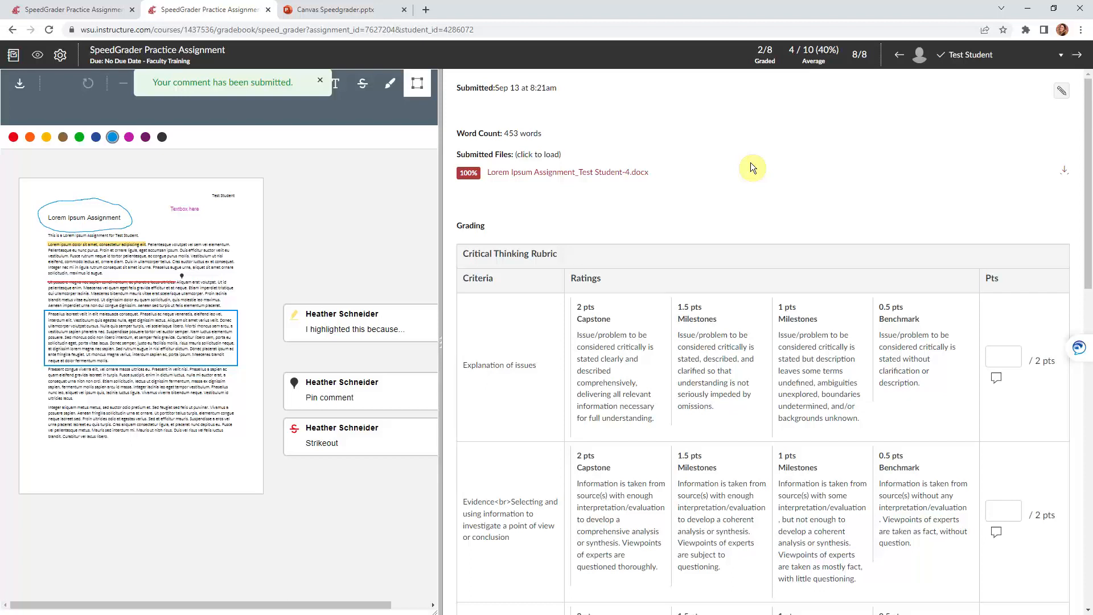
Enter points 1, 2 and 2 for Explanation of issues, Evidence and Influence of context
{"action": "scroll", "coordinate": [752, 165], "scroll_direction": "down", "scroll_amount": 2}
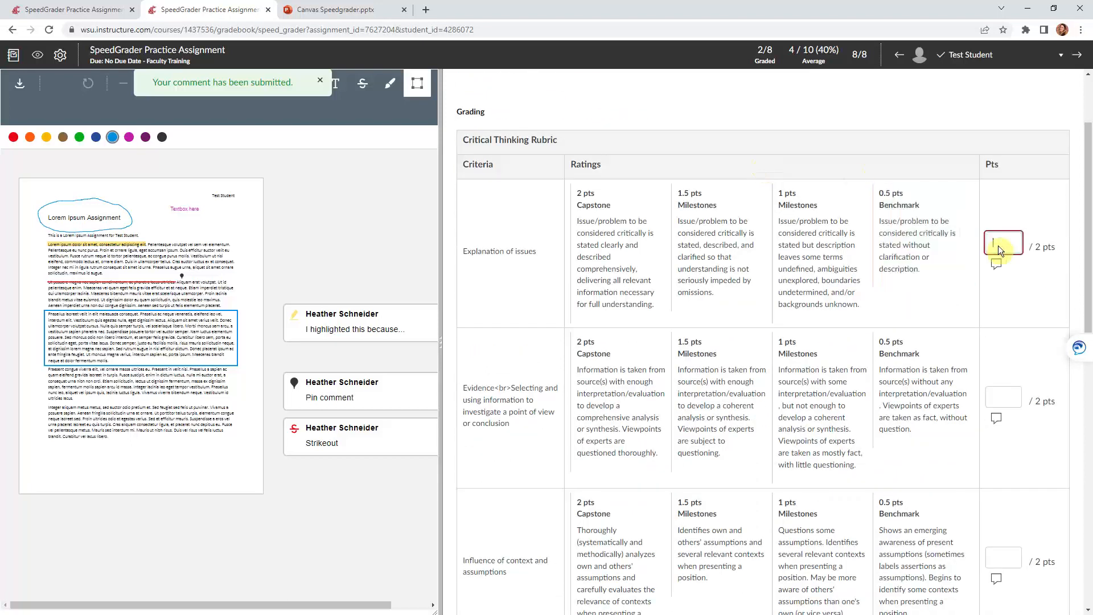
{"action": "type", "text": "1"}
{"action": "left_click", "coordinate": [999, 398]}
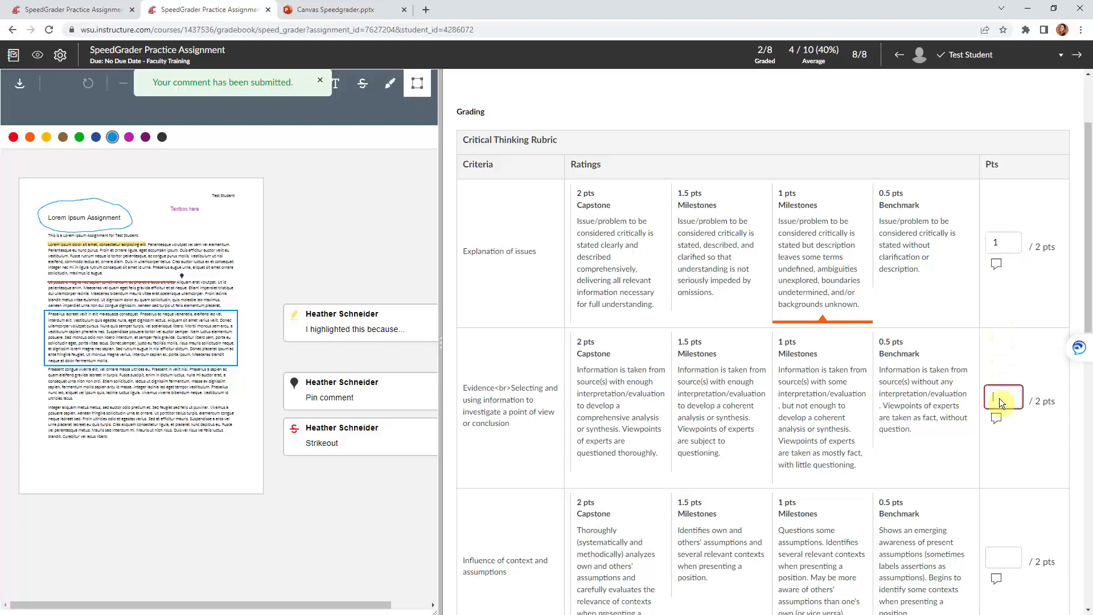
{"action": "type", "text": "2"}
{"action": "scroll", "coordinate": [999, 398], "scroll_direction": "down", "scroll_amount": 1}
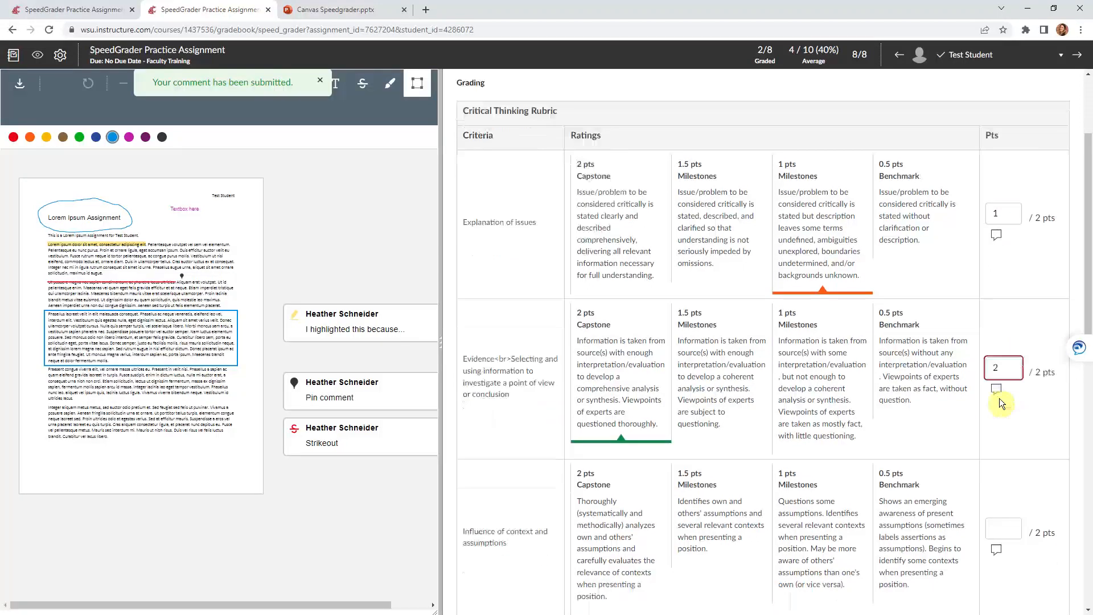
{"action": "left_click", "coordinate": [1005, 507]}
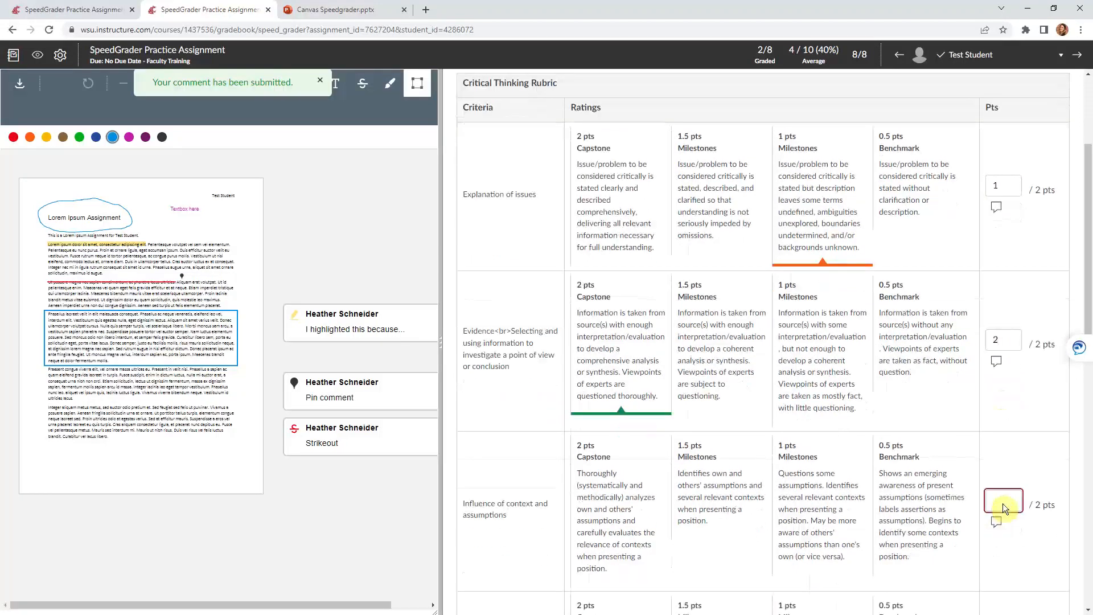
{"action": "type", "text": "2"}
Clear earlier ratings and rate the criteria 1, 2, 2, 1, 2 for a total of 8/10
{"action": "left_click", "coordinate": [626, 314]}
{"action": "left_click", "coordinate": [604, 484]}
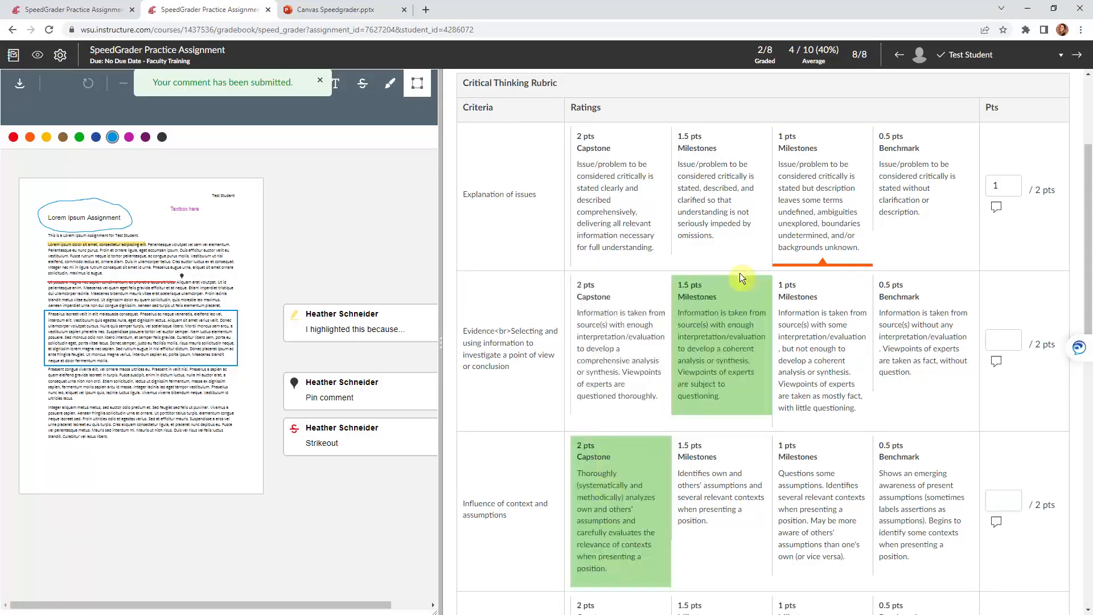
{"action": "left_click", "coordinate": [799, 201]}
{"action": "left_click", "coordinate": [628, 385]}
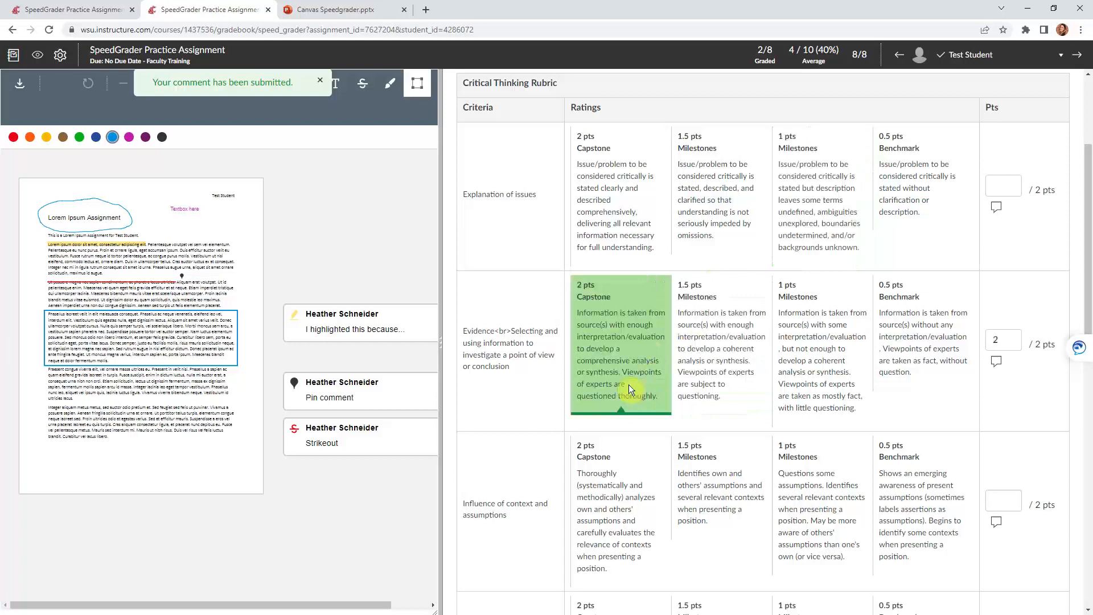
{"action": "left_click", "coordinate": [626, 490]}
{"action": "left_click", "coordinate": [828, 167]}
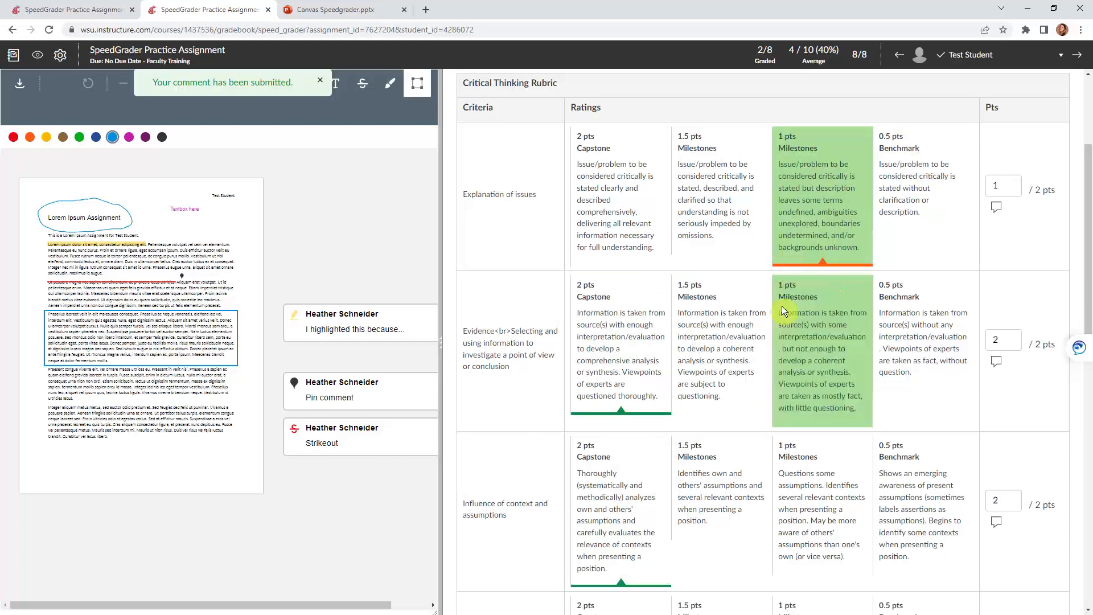
{"action": "scroll", "coordinate": [781, 311], "scroll_direction": "down", "scroll_amount": 5}
{"action": "left_click", "coordinate": [804, 365]}
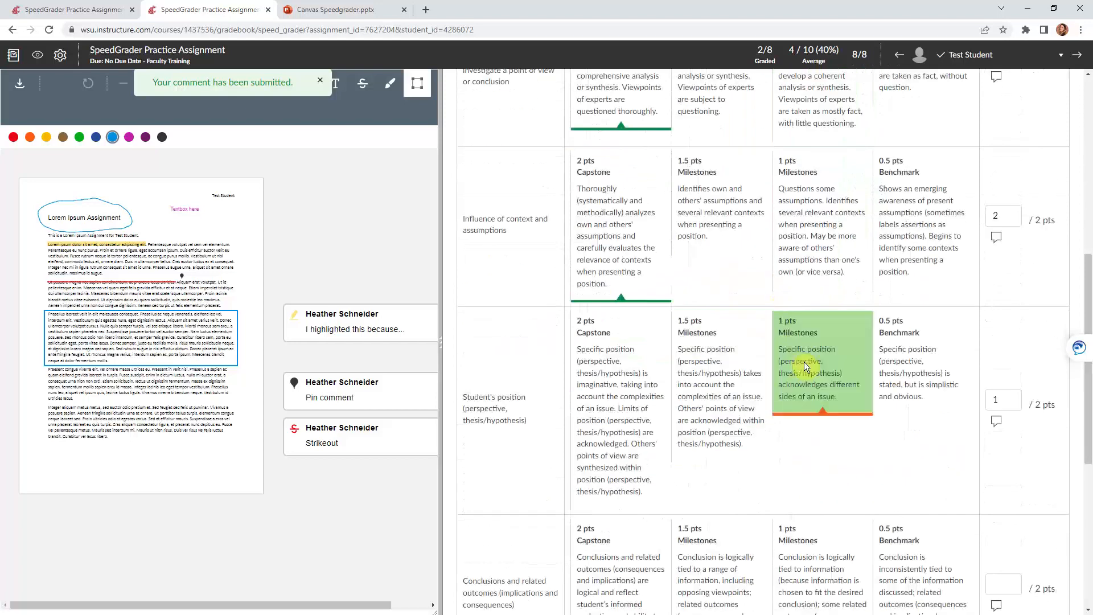
{"action": "scroll", "coordinate": [786, 370], "scroll_direction": "down", "scroll_amount": 2}
{"action": "left_click", "coordinate": [598, 458]}
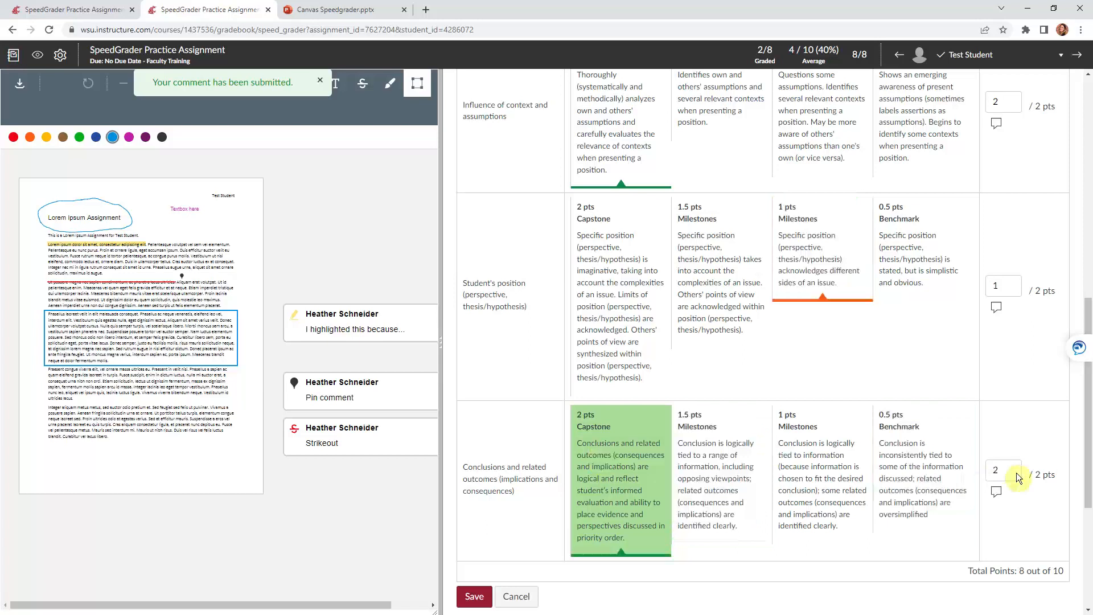
Open a comment on the Explanation of issues criterion
{"action": "scroll", "coordinate": [1024, 392], "scroll_direction": "up", "scroll_amount": 2}
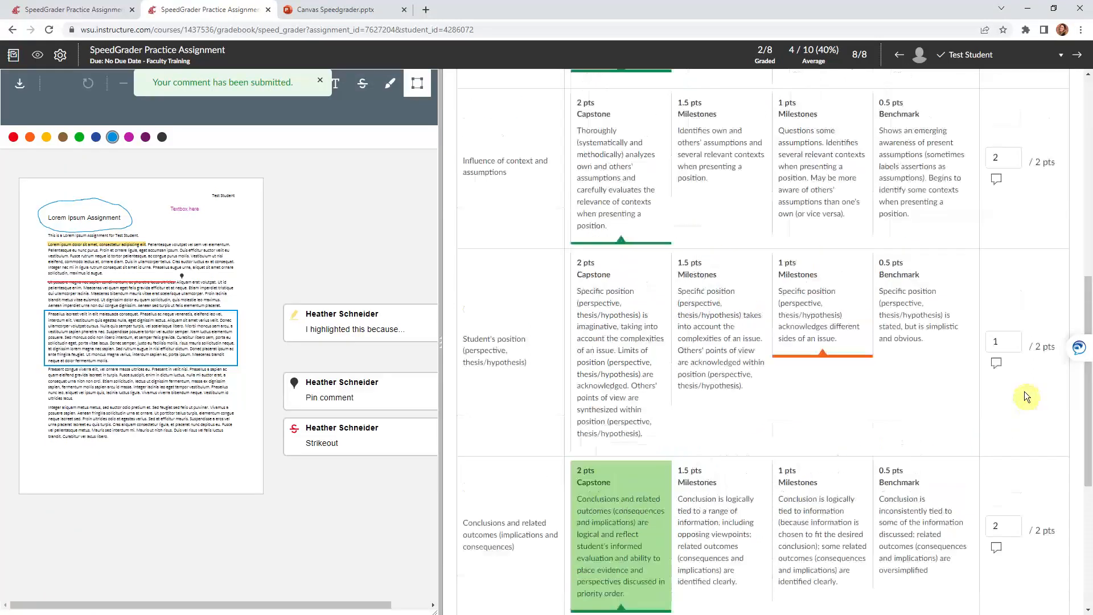
{"action": "scroll", "coordinate": [1023, 391], "scroll_direction": "up", "scroll_amount": 6}
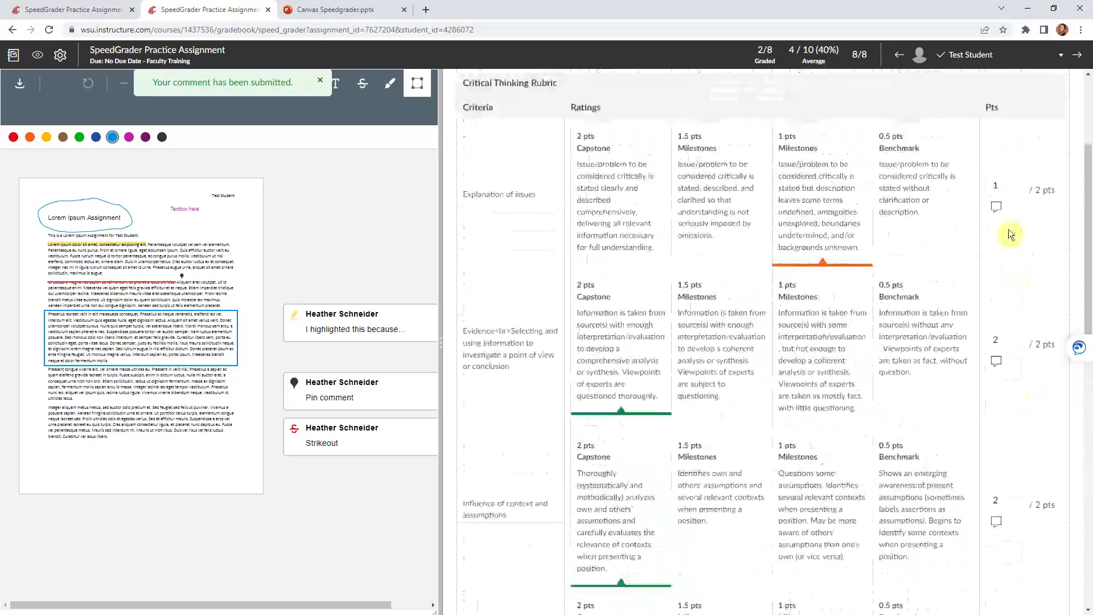
{"action": "left_click", "coordinate": [995, 208]}
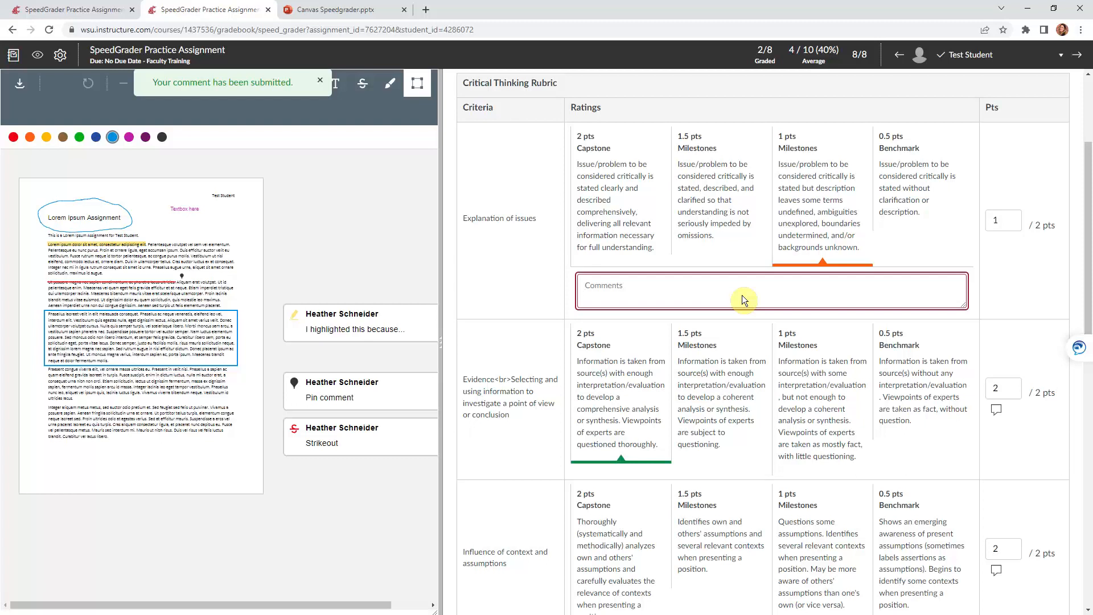
Save the rubric assessment and review the 8/10 grade and assignment comments
{"action": "left_click", "coordinate": [1026, 268]}
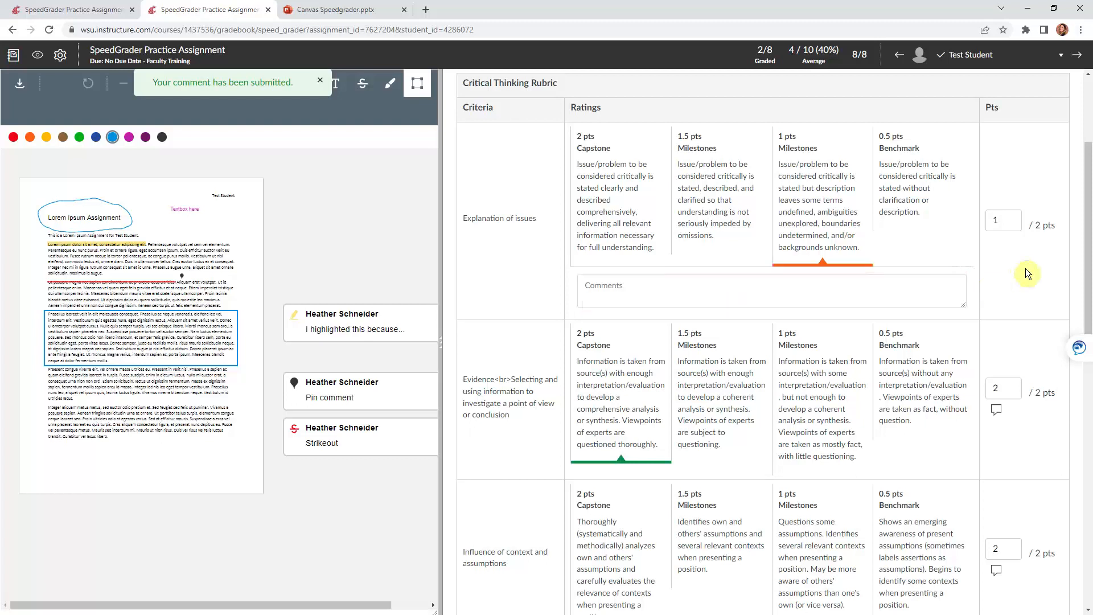
{"action": "scroll", "coordinate": [1026, 268], "scroll_direction": "down", "scroll_amount": 10}
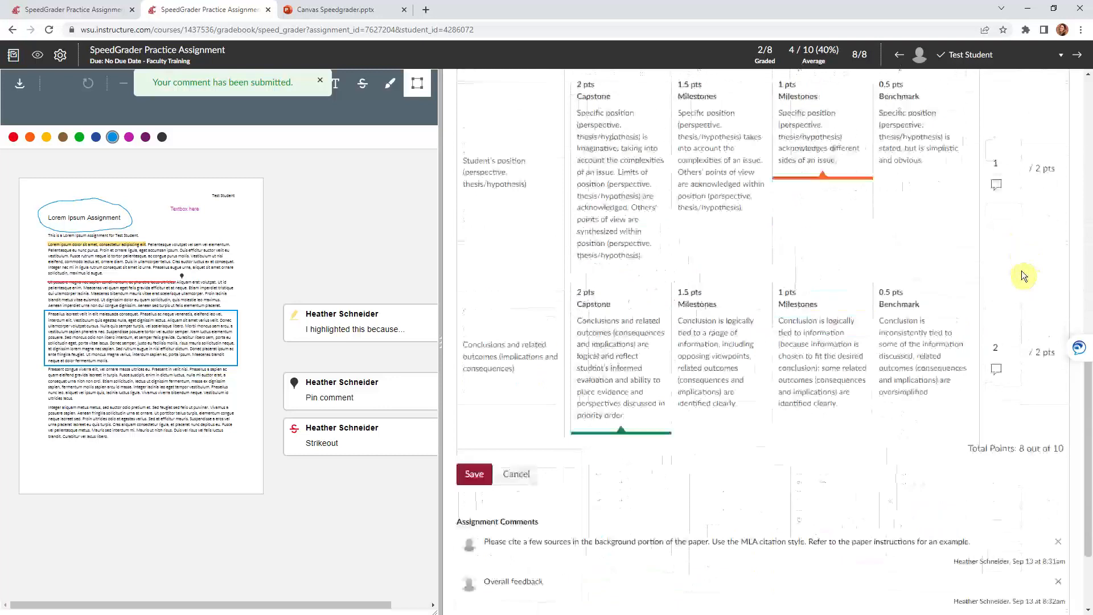
{"action": "left_click", "coordinate": [474, 417]}
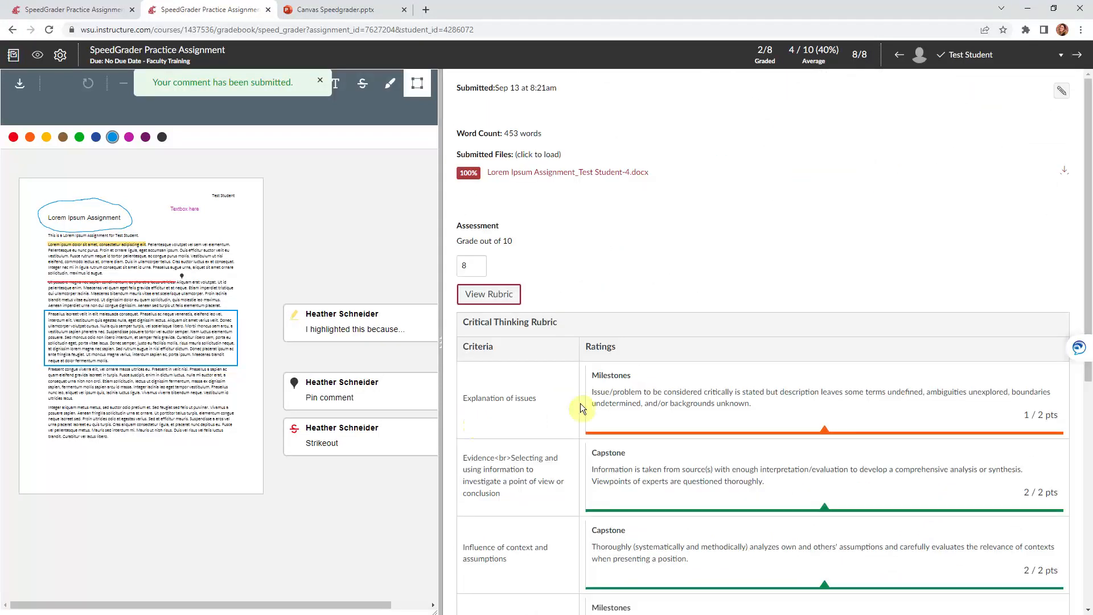
{"action": "scroll", "coordinate": [887, 423], "scroll_direction": "down", "scroll_amount": 7}
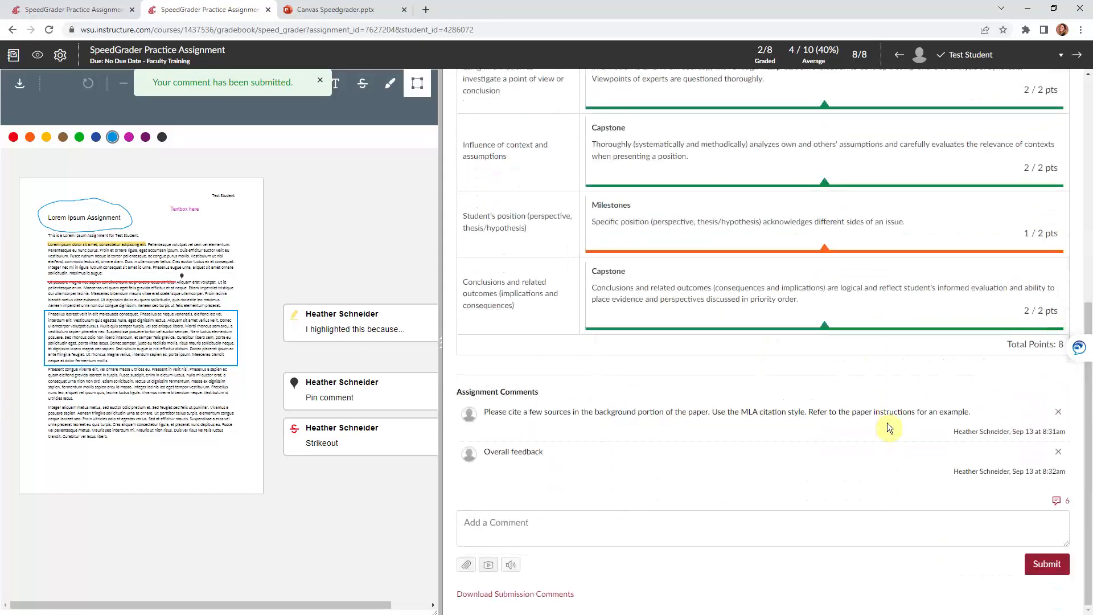
{"action": "scroll", "coordinate": [1059, 393], "scroll_direction": "up", "scroll_amount": 1}
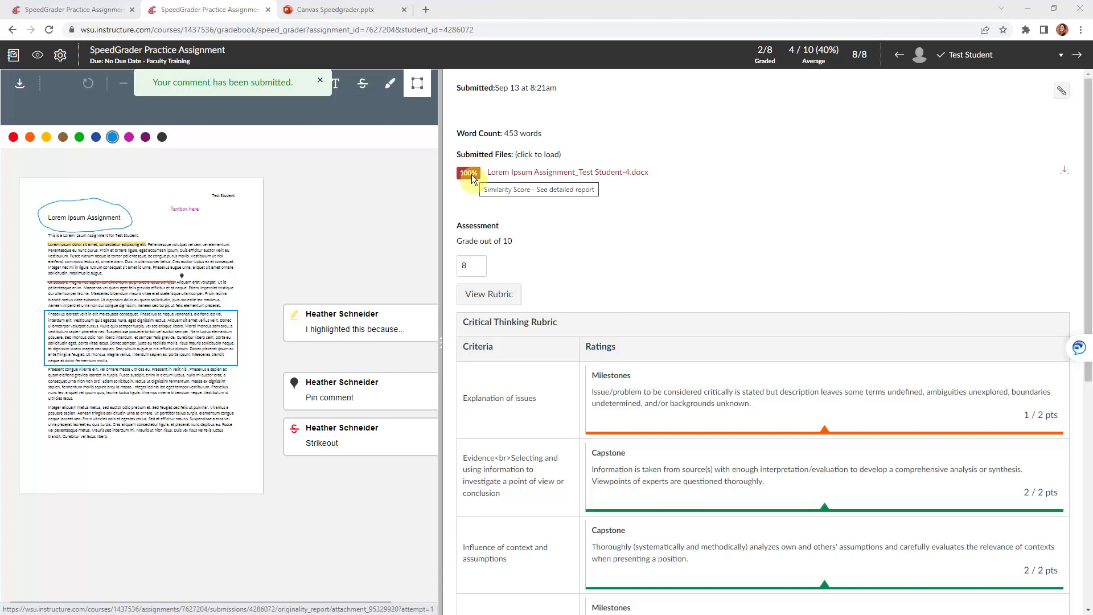
Open the 100% Turnitin similarity report for the submitted file and scroll through it
{"action": "left_click", "coordinate": [471, 174]}
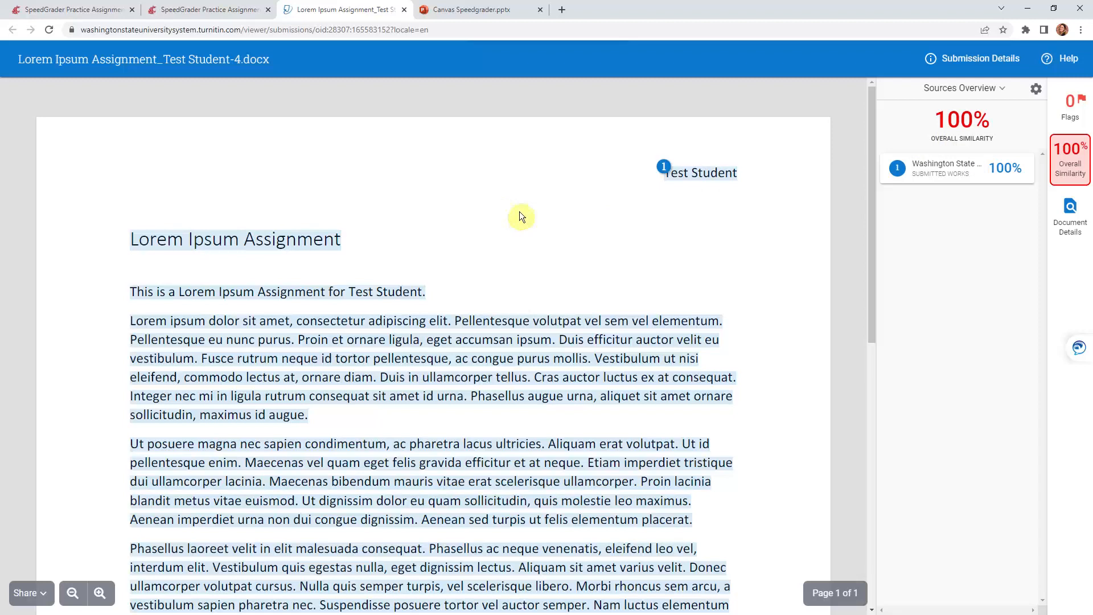
{"action": "scroll", "coordinate": [521, 216], "scroll_direction": "down", "scroll_amount": 9}
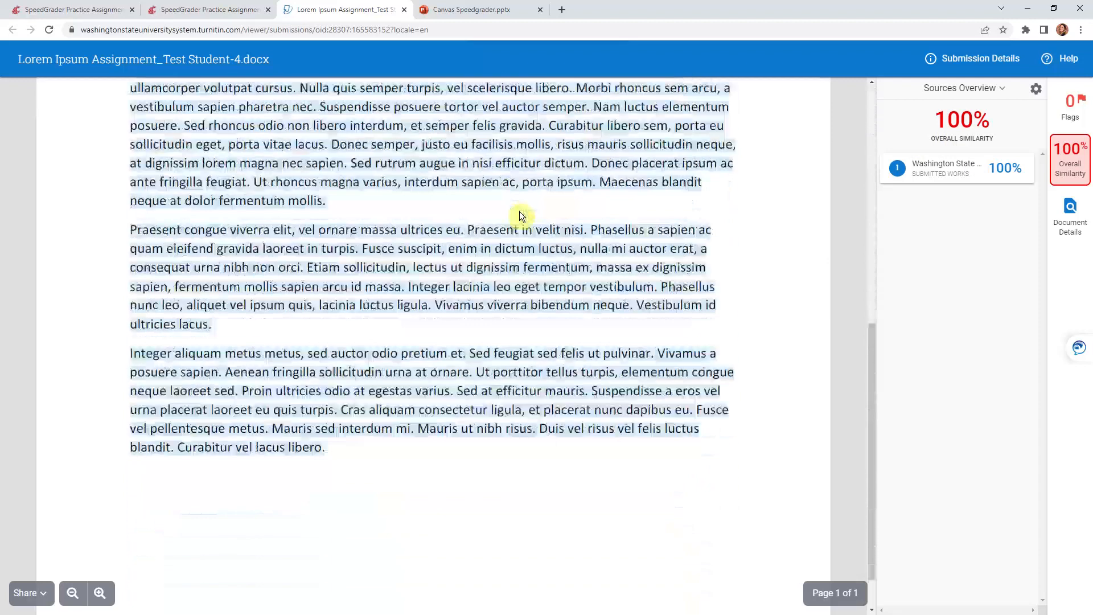
{"action": "scroll", "coordinate": [520, 216], "scroll_direction": "up", "scroll_amount": 5}
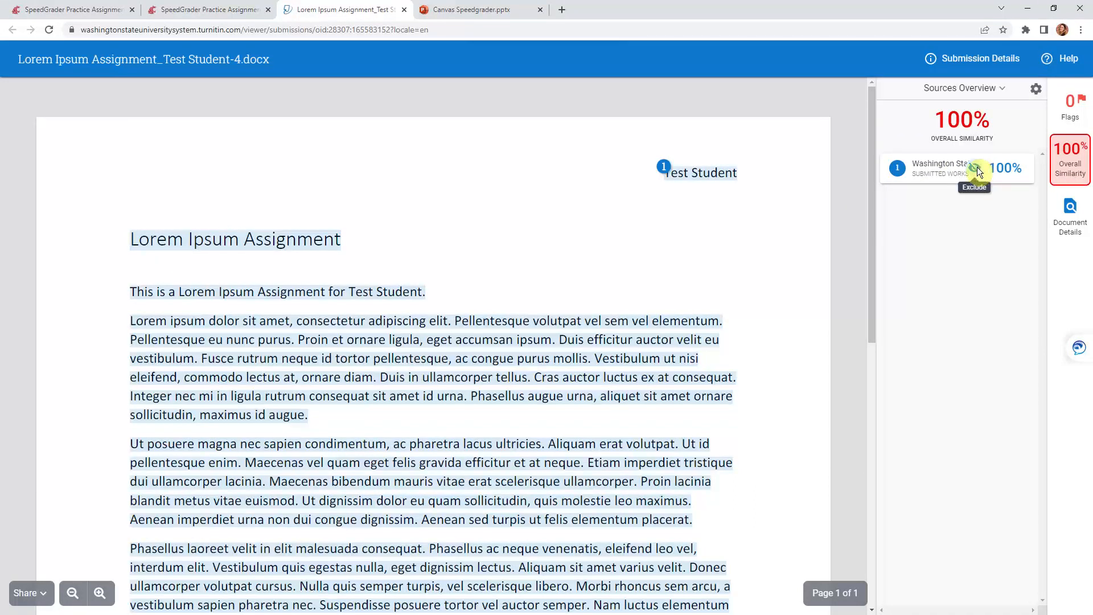
Exclude the matching submitted-works source to drop similarity from 100% to 4%, then go back to SpeedGrader
{"action": "left_click", "coordinate": [977, 170]}
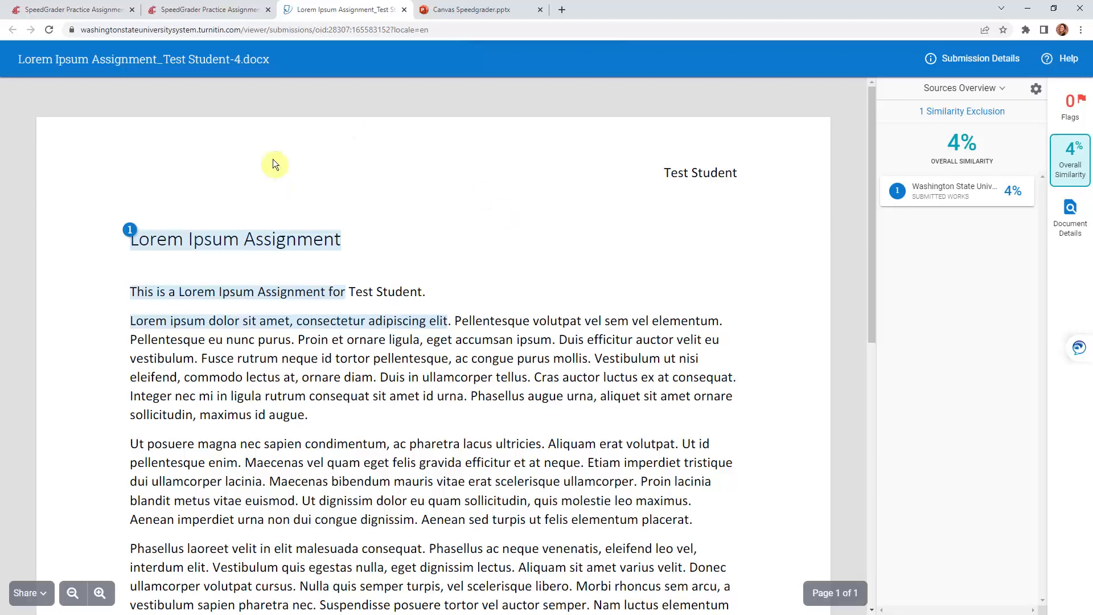
{"action": "left_click", "coordinate": [210, 11]}
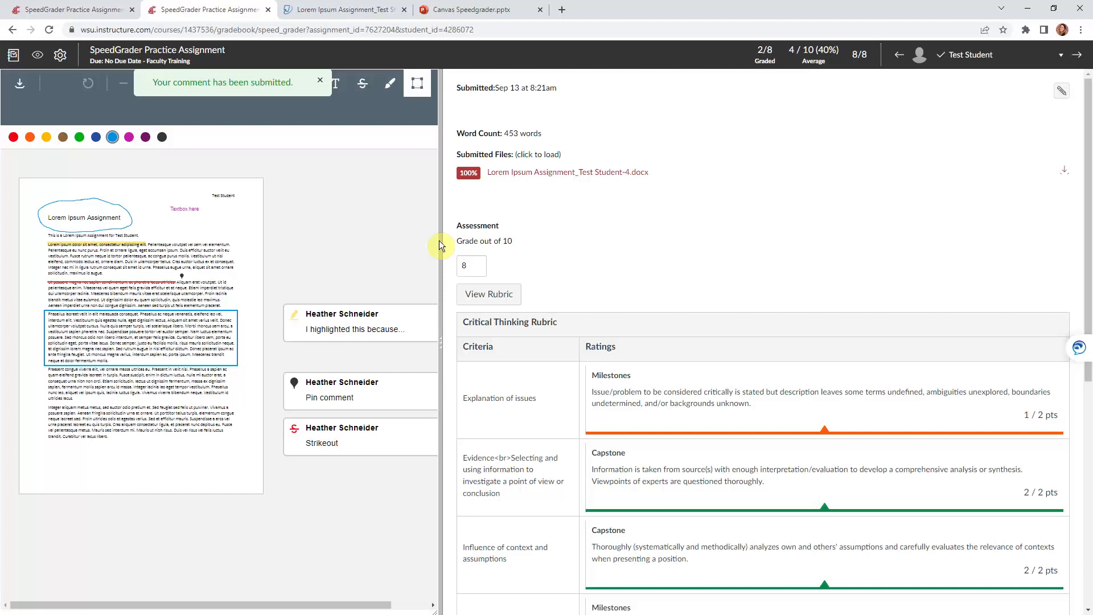
Go from the gradebook to the Faculty Training home page and switch to Student View
{"action": "left_click_drag", "start_coordinate": [440, 241], "coordinate": [735, 238]}
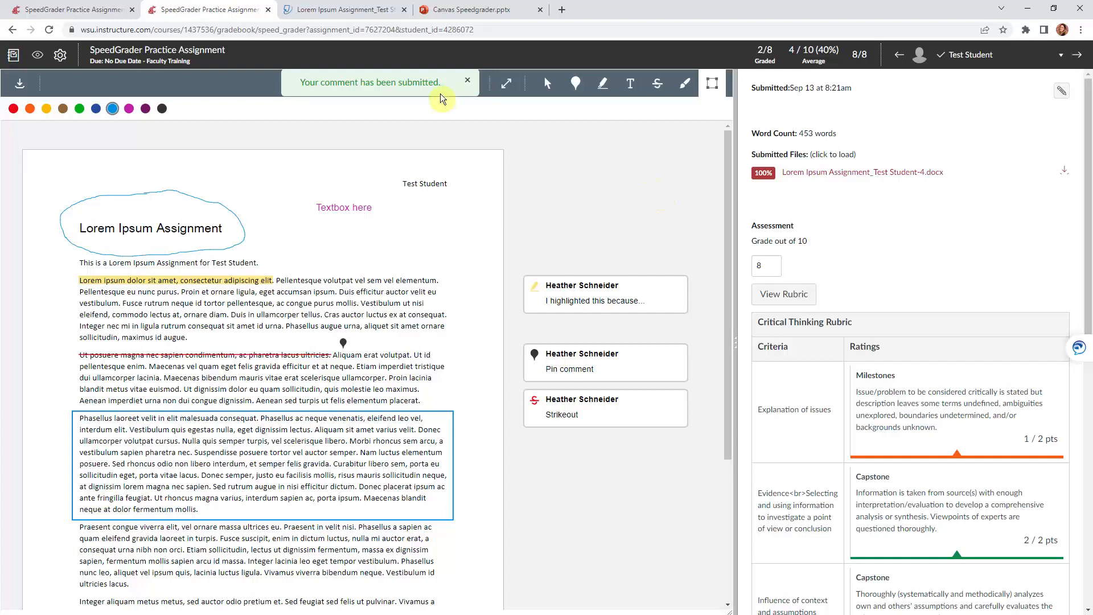
{"action": "left_click", "coordinate": [13, 57]}
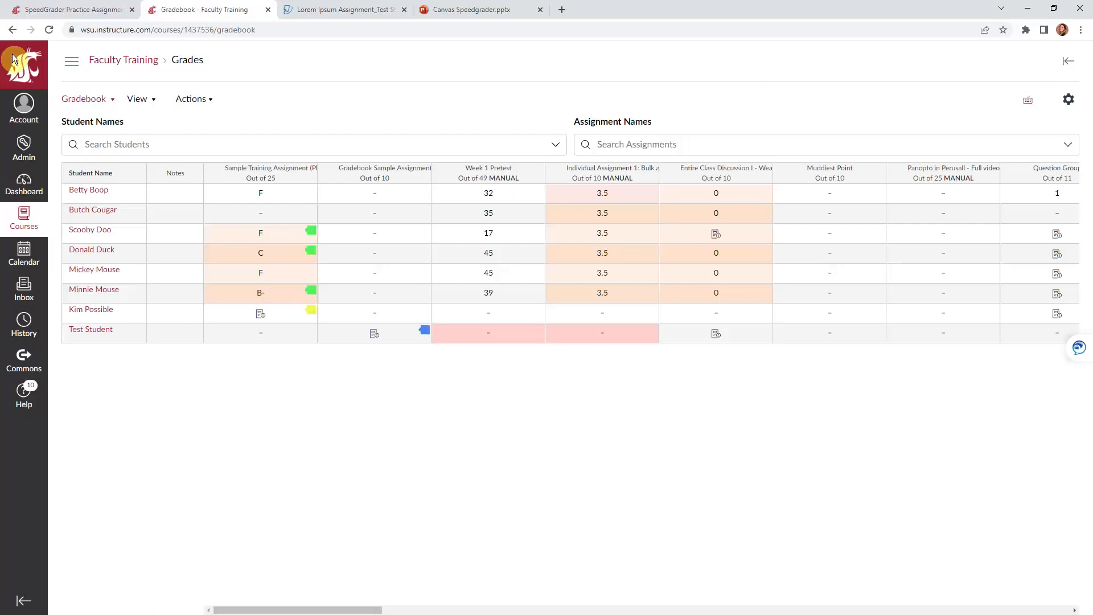
{"action": "left_click", "coordinate": [67, 64]}
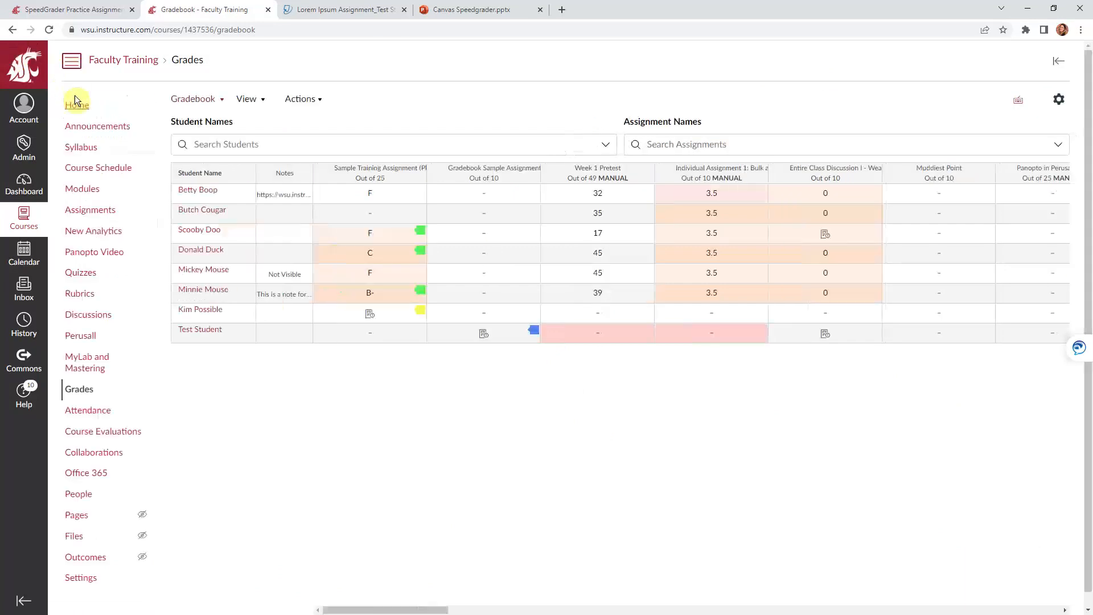
{"action": "left_click", "coordinate": [90, 149]}
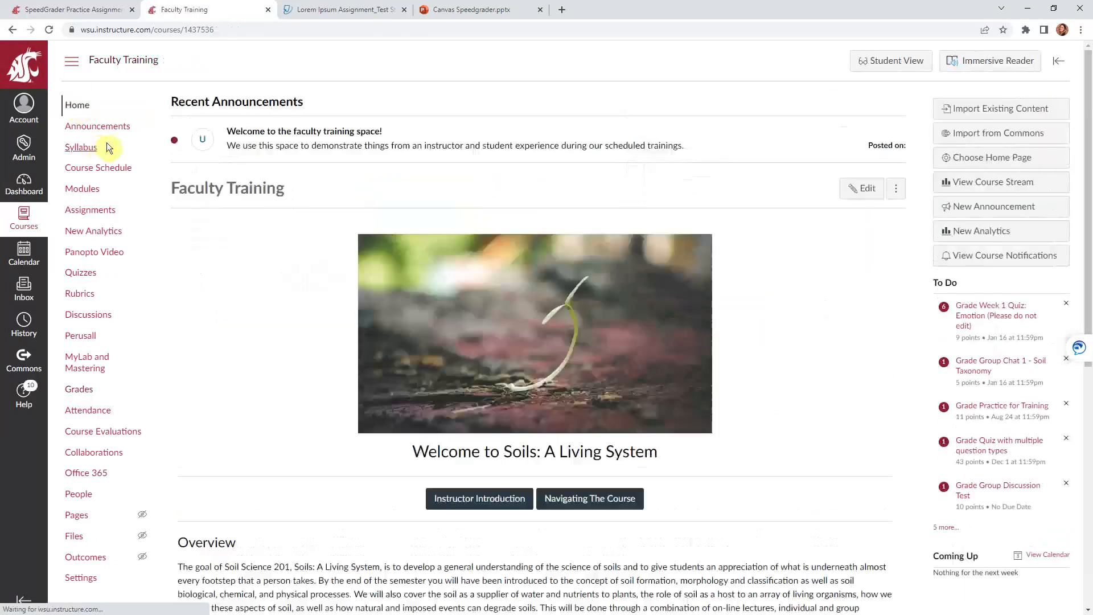
{"action": "left_click", "coordinate": [870, 66]}
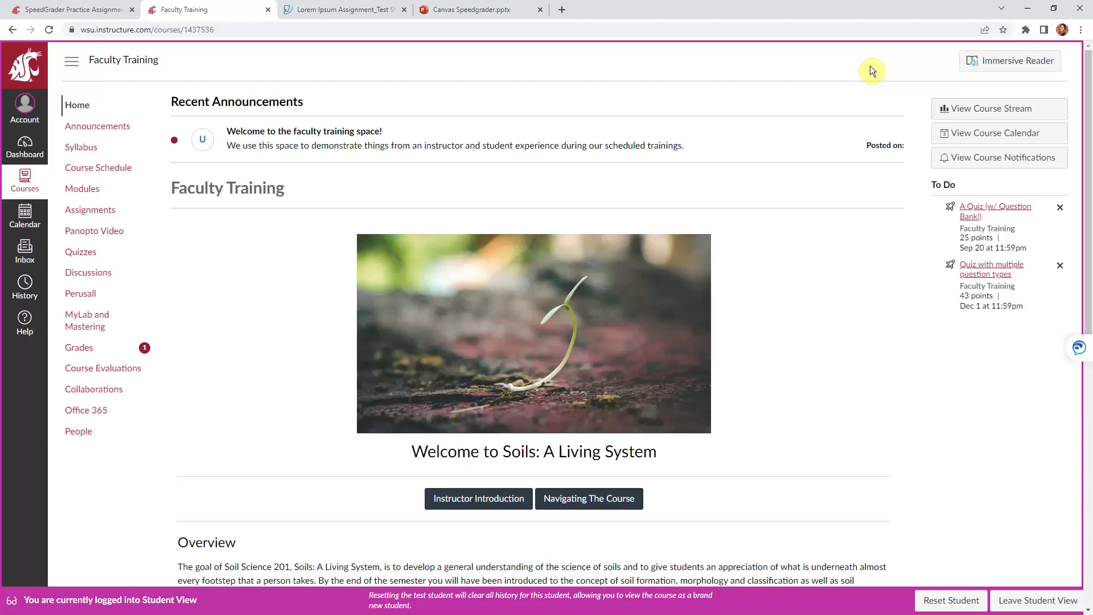
Open the test student's Grades page and find SpeedGrader Practice Assignment scored 8/10
{"action": "left_click", "coordinate": [80, 347]}
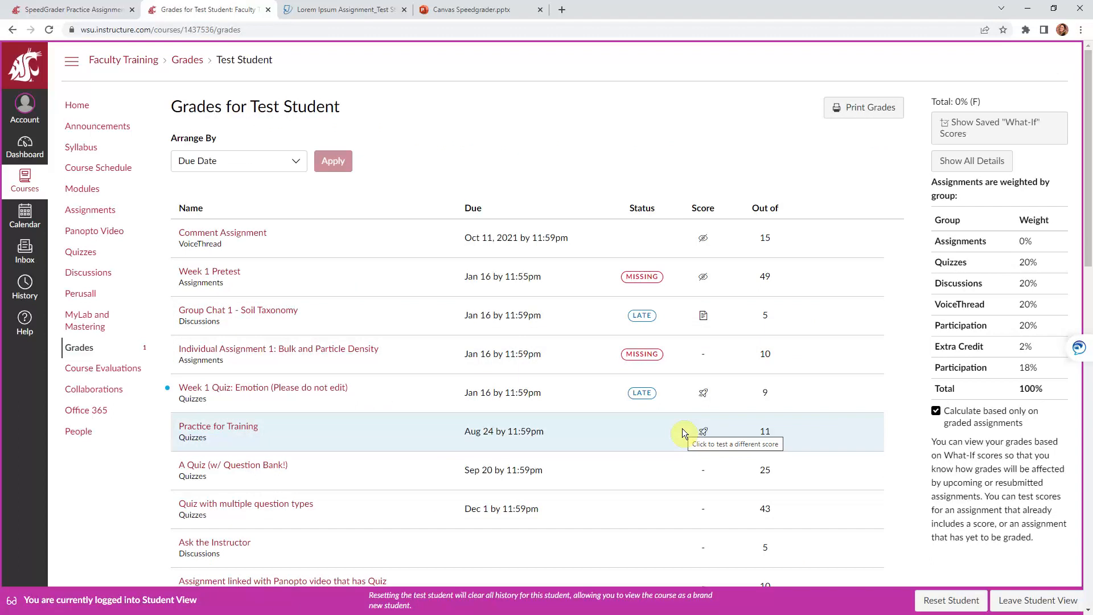
{"action": "scroll", "coordinate": [684, 431], "scroll_direction": "down", "scroll_amount": 3}
{"action": "scroll", "coordinate": [683, 433], "scroll_direction": "down", "scroll_amount": 7}
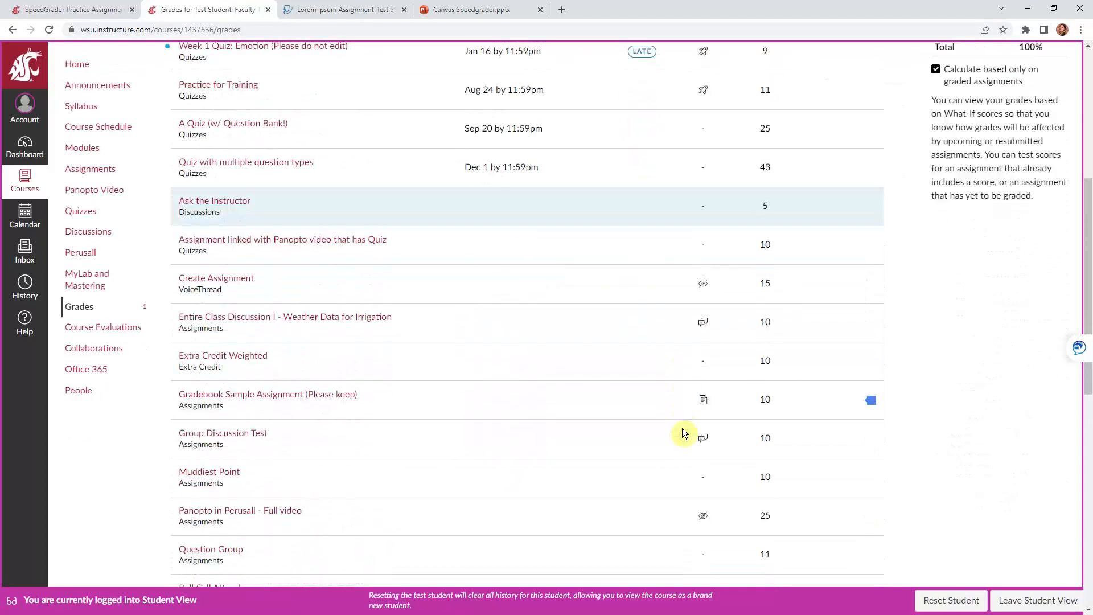
{"action": "scroll", "coordinate": [682, 428], "scroll_direction": "down", "scroll_amount": 4}
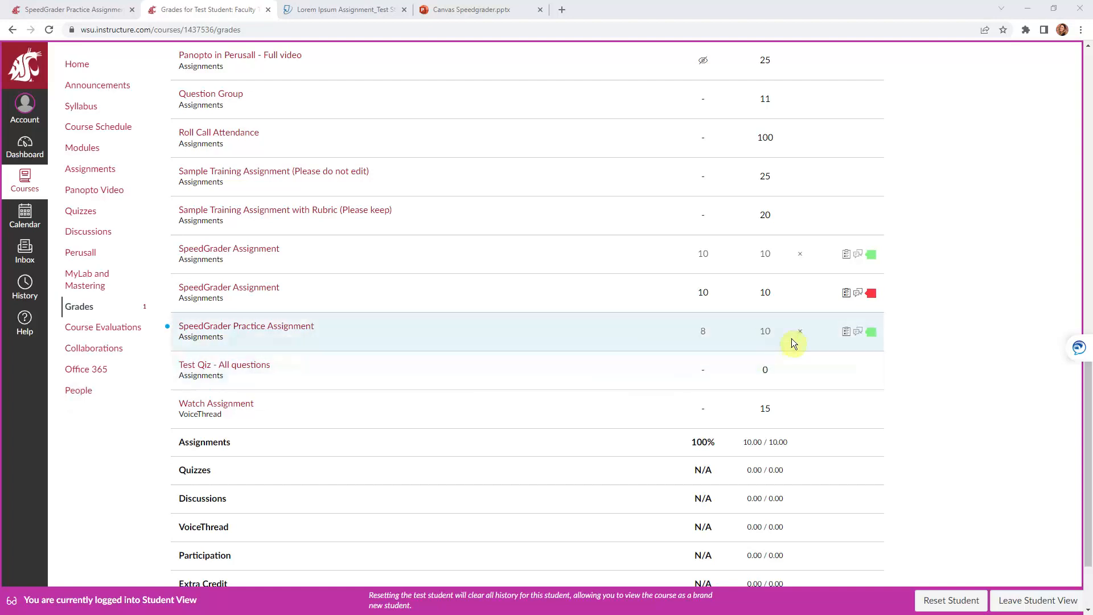
{"action": "mouse_move", "coordinate": [844, 333]}
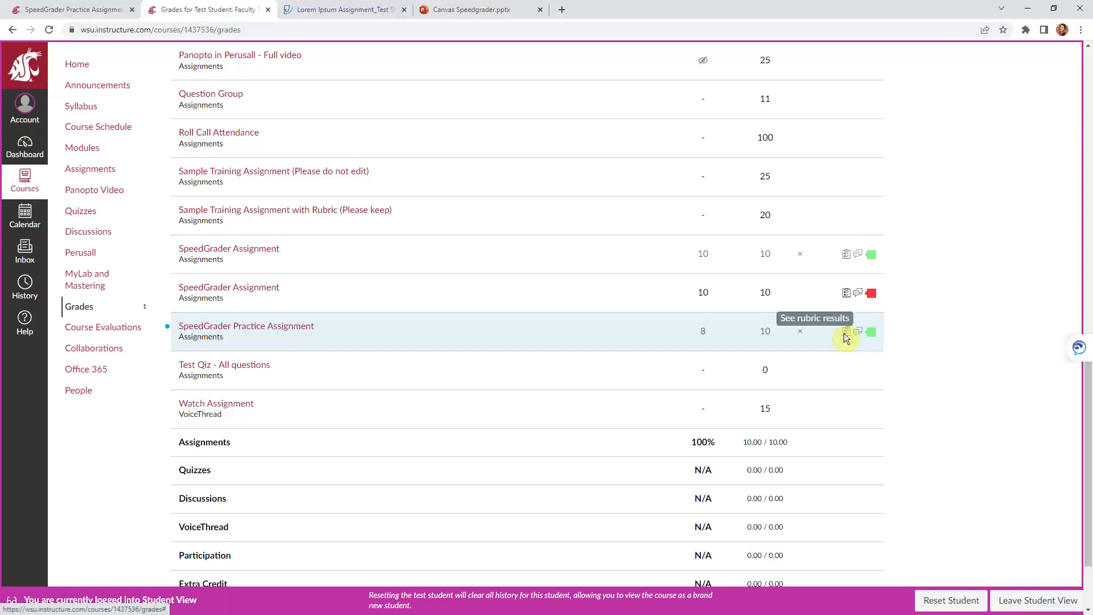
{"action": "left_click", "coordinate": [844, 333]}
{"action": "scroll", "coordinate": [841, 376], "scroll_direction": "down", "scroll_amount": 1}
{"action": "scroll", "coordinate": [841, 376], "scroll_direction": "down", "scroll_amount": 10}
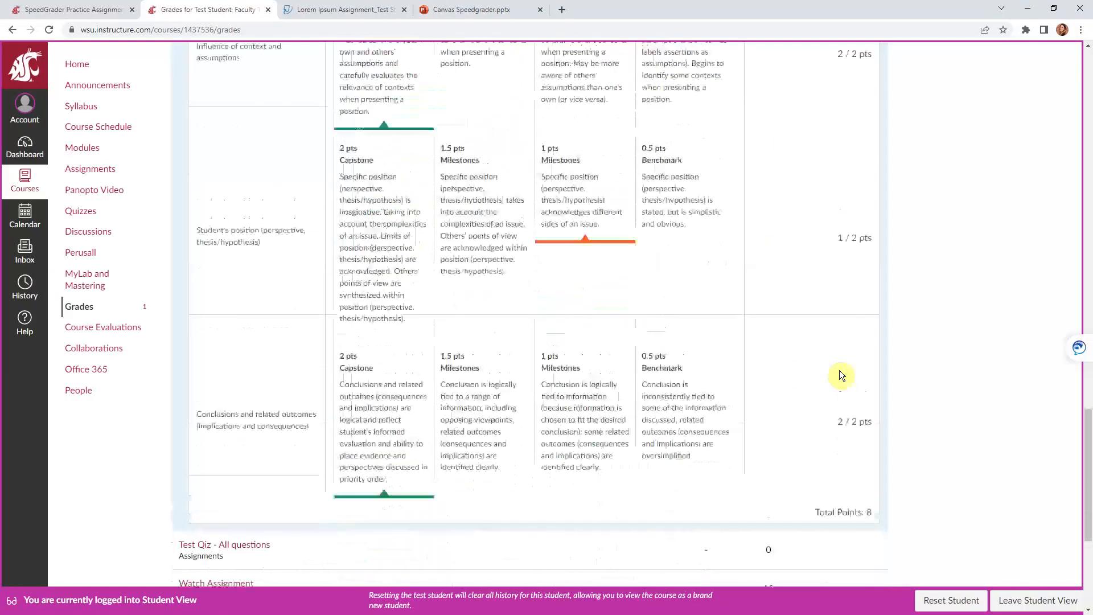
{"action": "scroll", "coordinate": [840, 371], "scroll_direction": "up", "scroll_amount": 12}
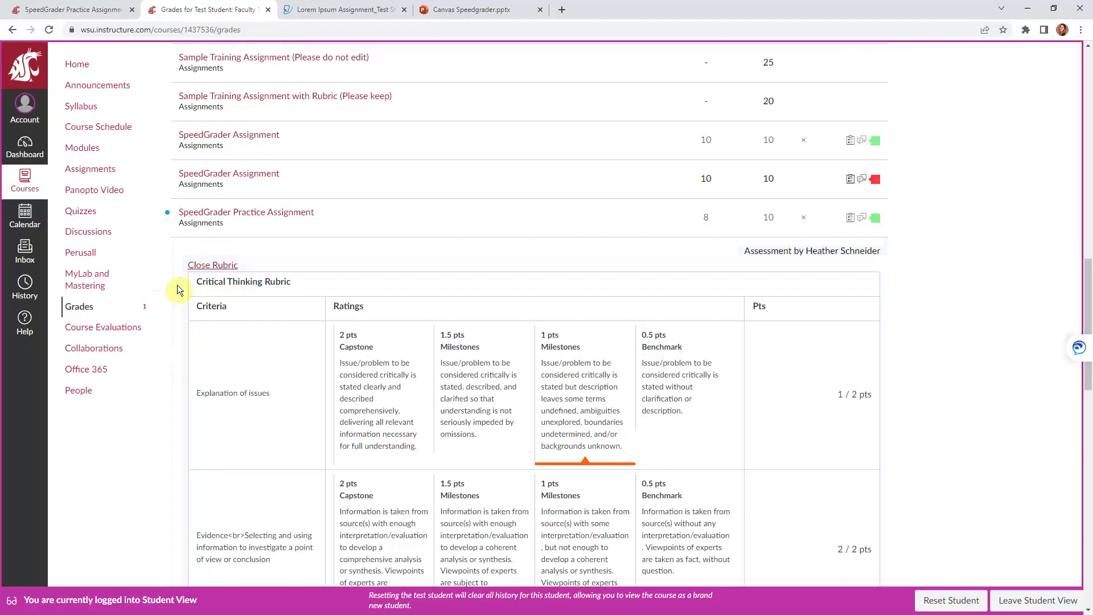
{"action": "left_click", "coordinate": [212, 265]}
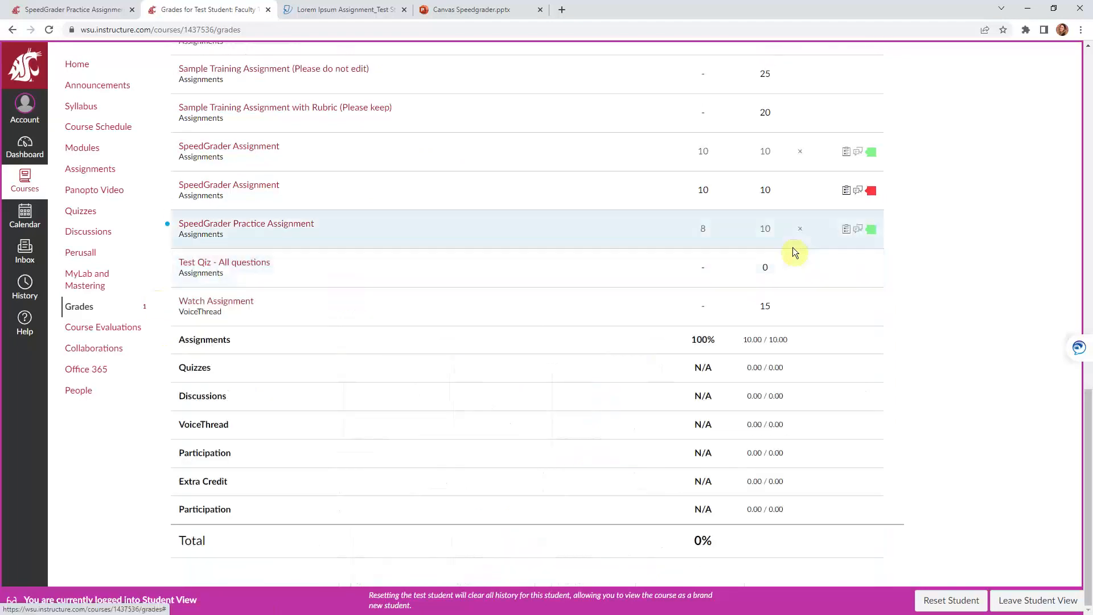
{"action": "left_click", "coordinate": [858, 230]}
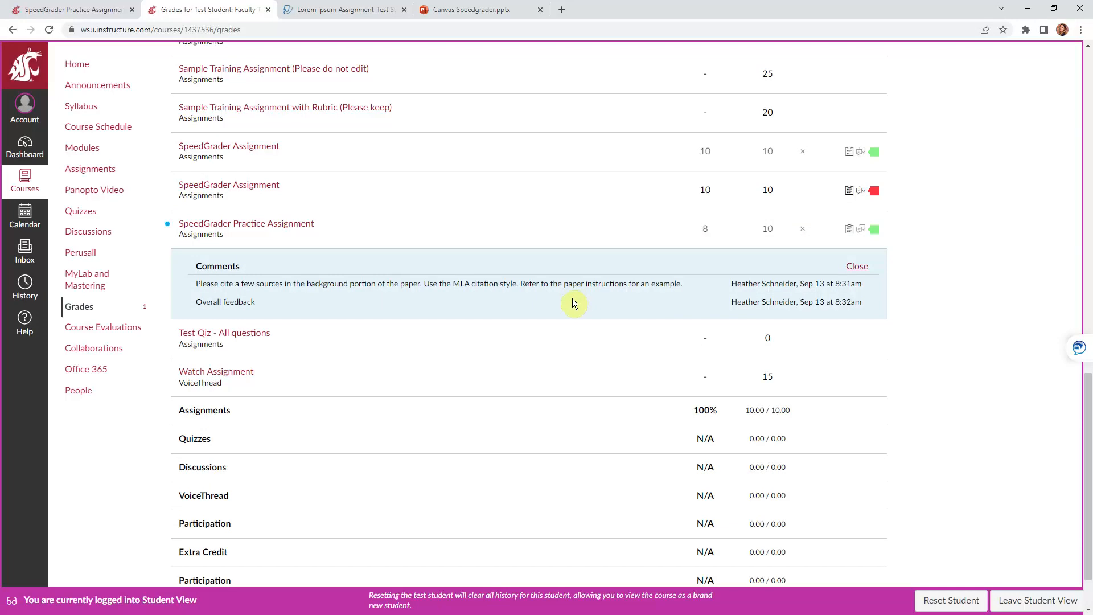
{"action": "left_click", "coordinate": [859, 232]}
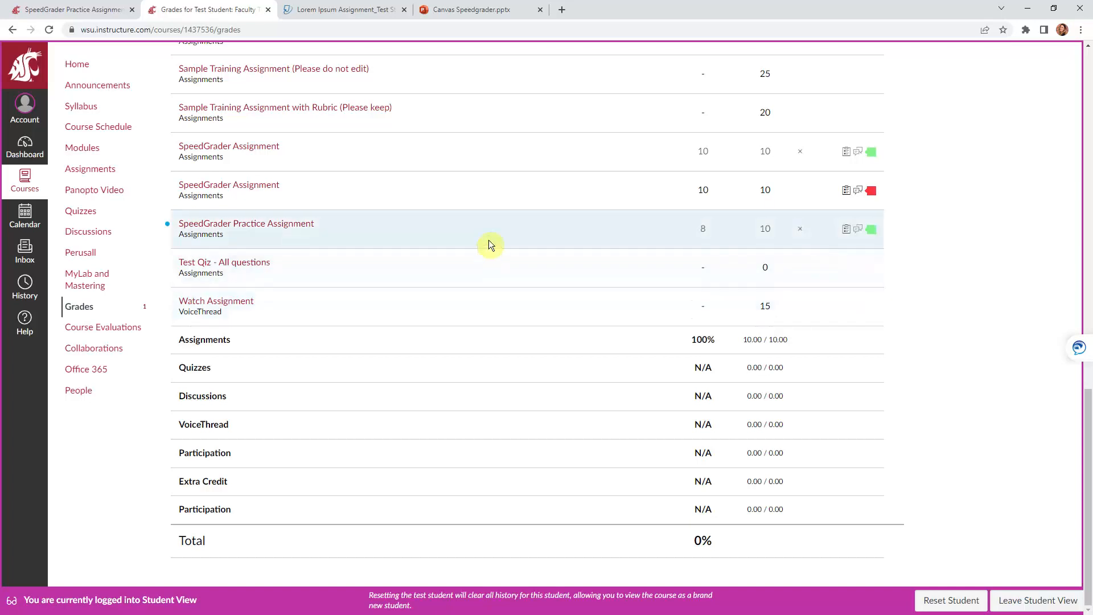
{"action": "mouse_move", "coordinate": [488, 240]}
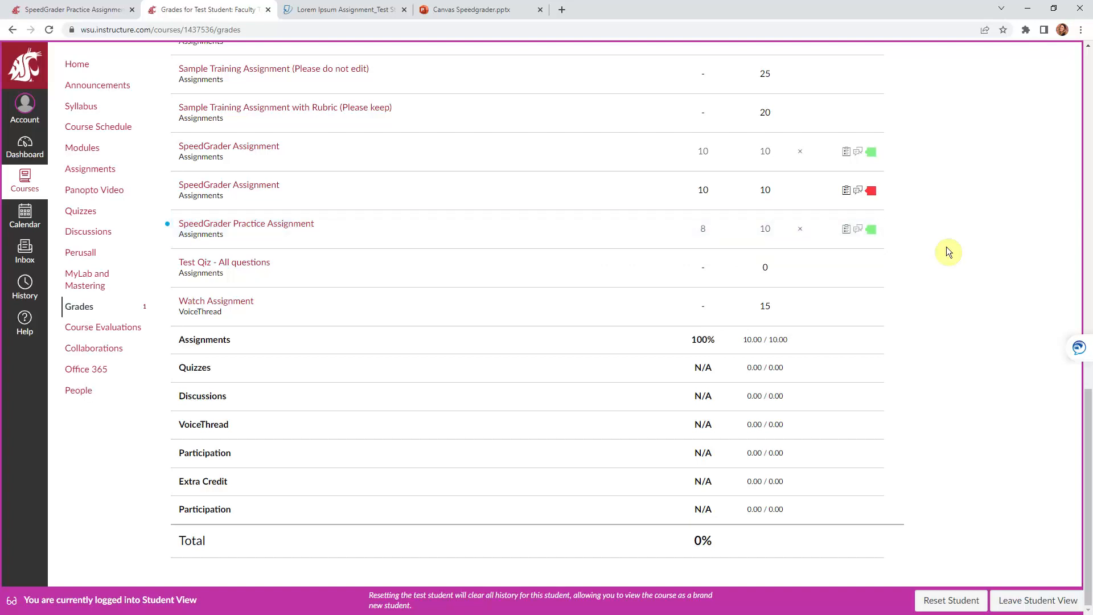
Open the SpeedGrader Practice Assignment submission details and preview the instructor's annotated feedback
{"action": "left_click", "coordinate": [283, 225]}
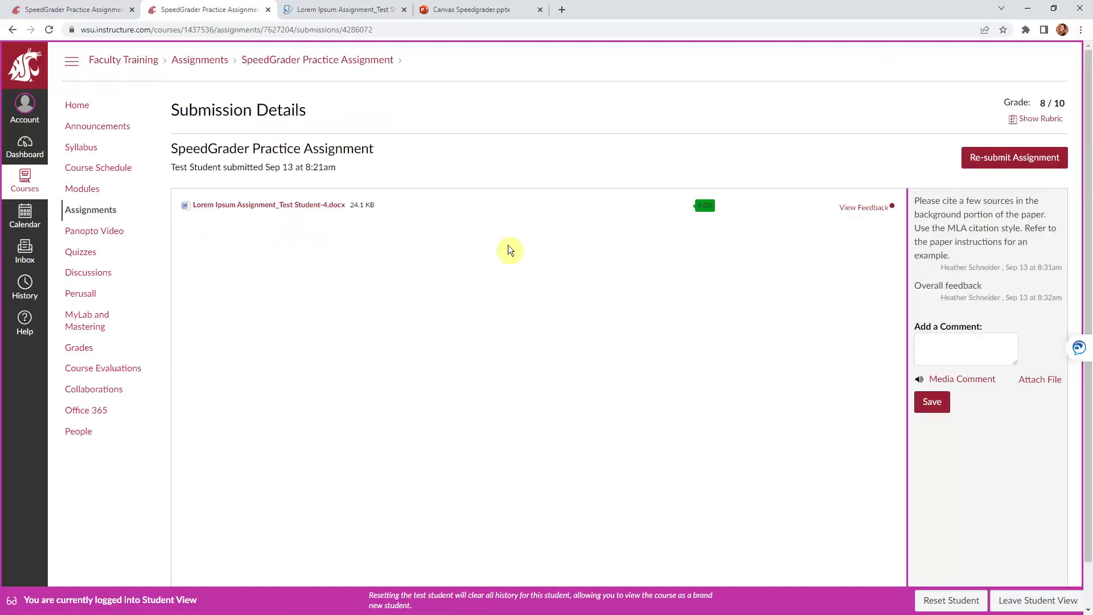
{"action": "left_click", "coordinate": [864, 208]}
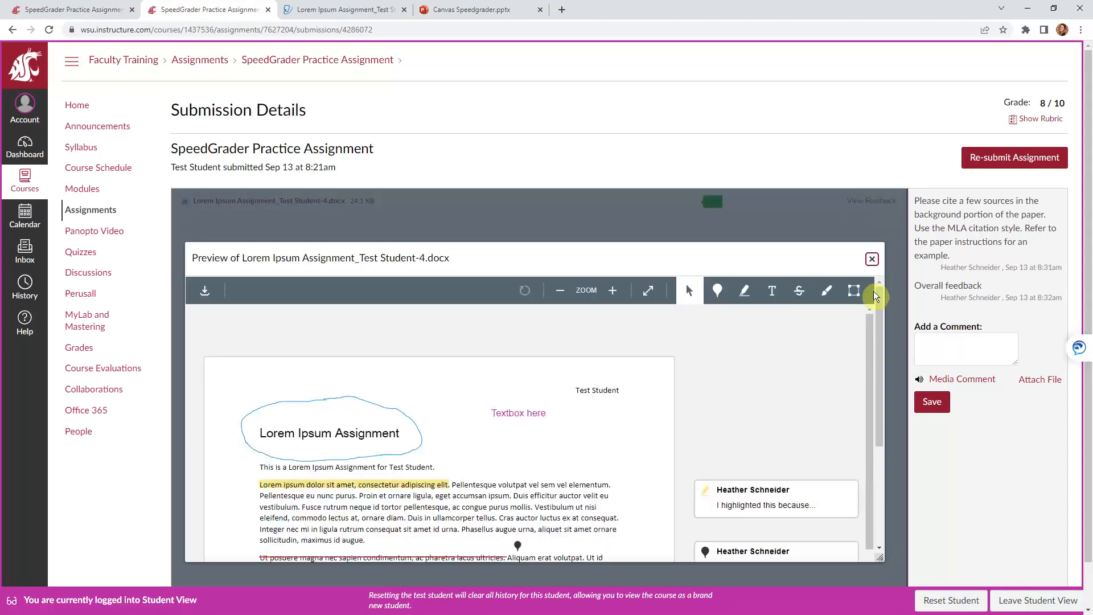
{"action": "mouse_move", "coordinate": [876, 323]}
{"action": "left_mouse_down"}
{"action": "mouse_move", "coordinate": [876, 502]}
{"action": "mouse_move", "coordinate": [849, 358]}
{"action": "mouse_move", "coordinate": [857, 302]}
{"action": "left_mouse_up"}
{"action": "scroll", "coordinate": [866, 322], "scroll_direction": "down", "scroll_amount": 3}
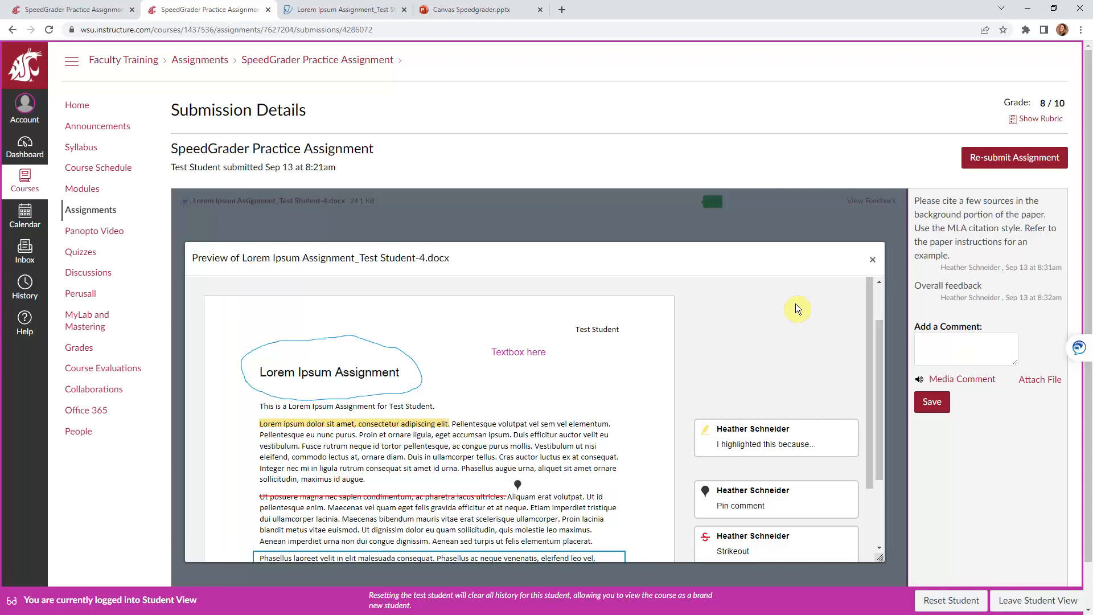
{"action": "left_click", "coordinate": [872, 260]}
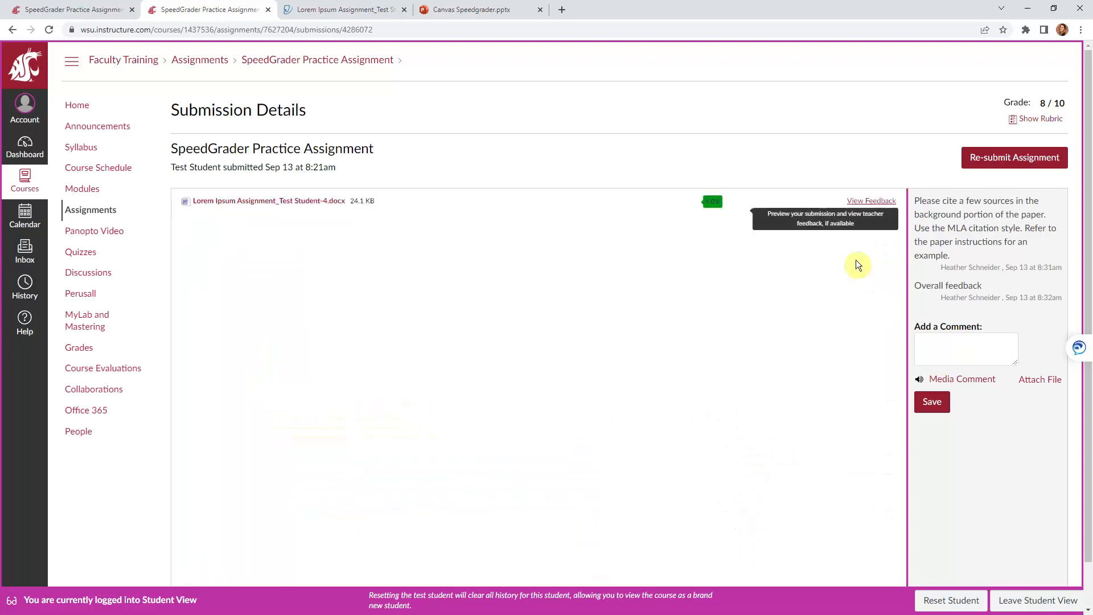